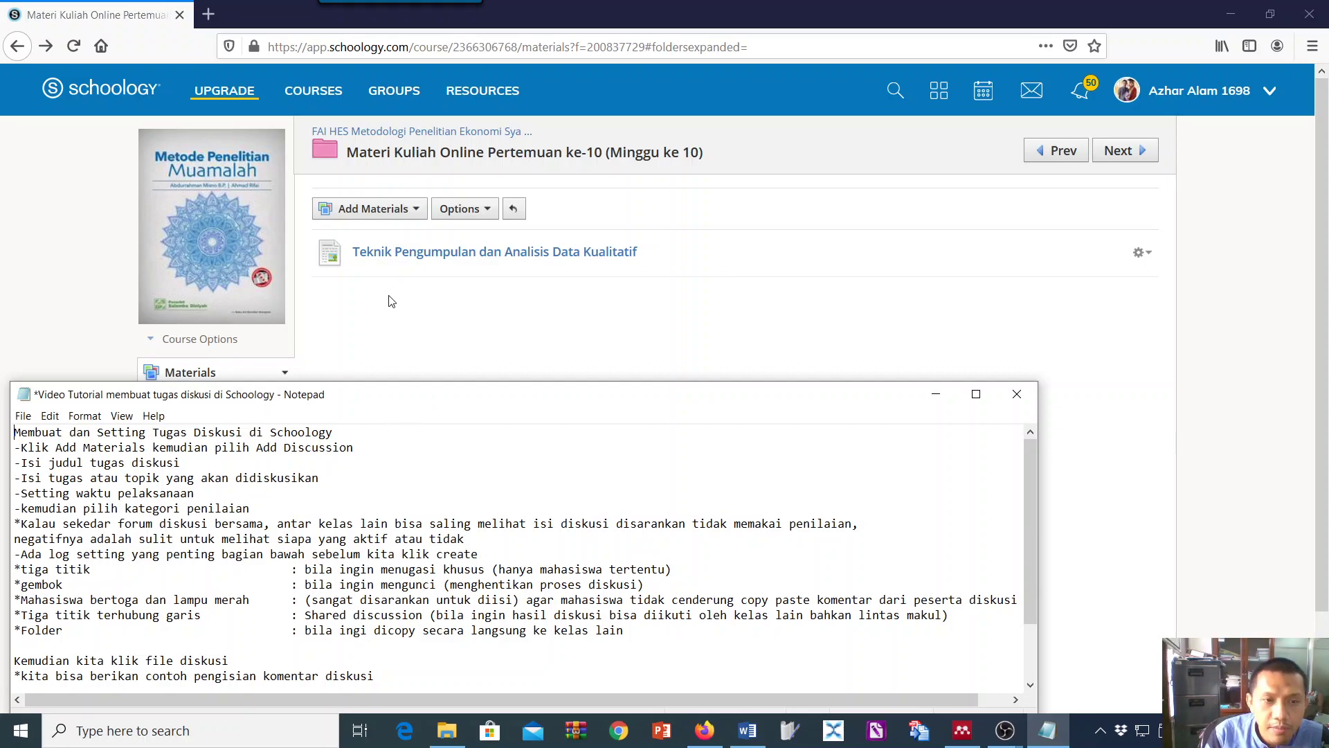
- Start adding a new discussion to the Materi Kuliah Online Pertemuan ke-10 (Minggu ke 10) folder
click(405, 210)
click(405, 210)
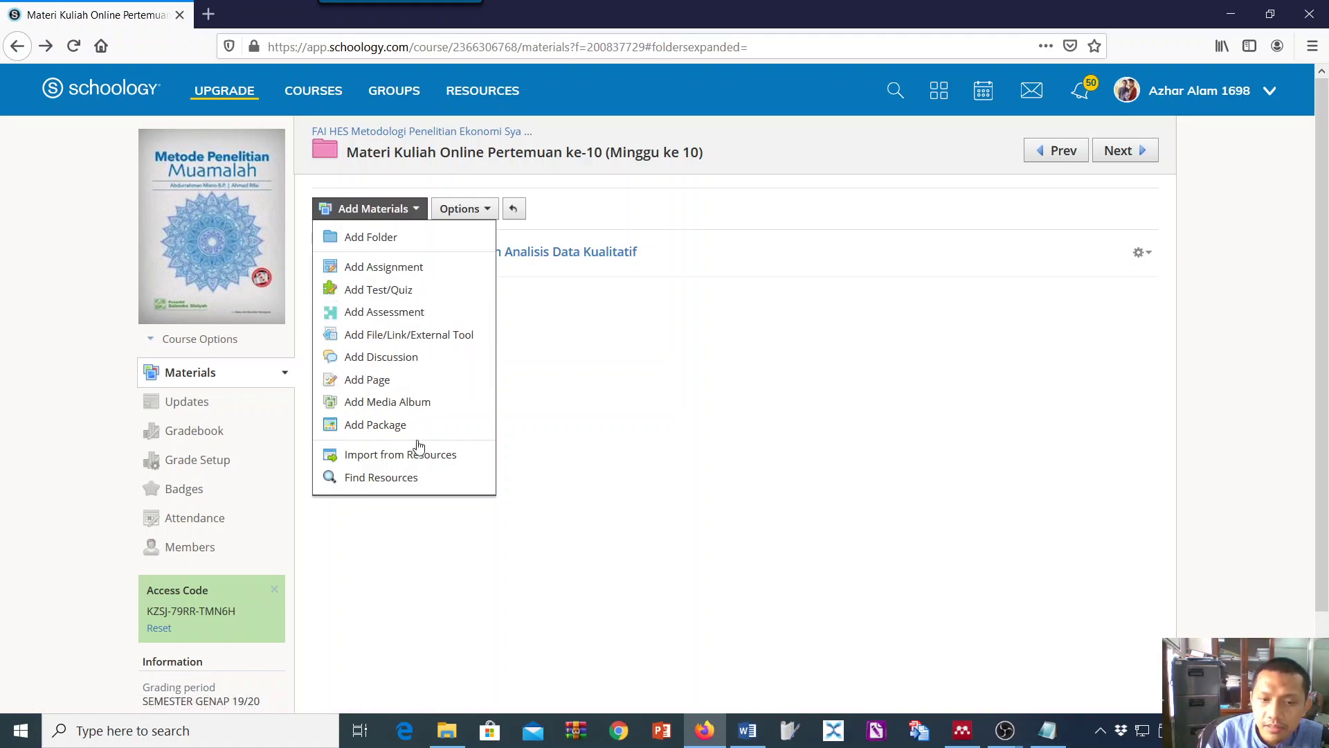
click(352, 358)
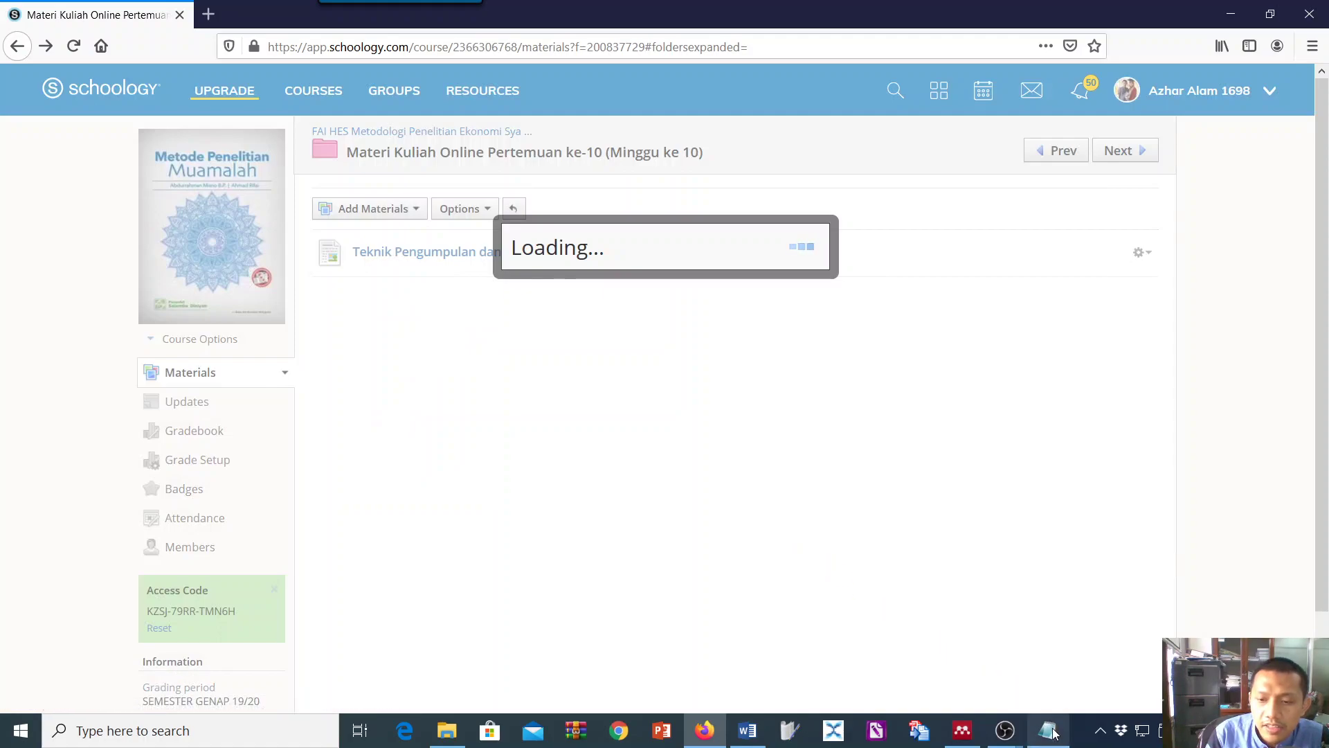
click(1050, 730)
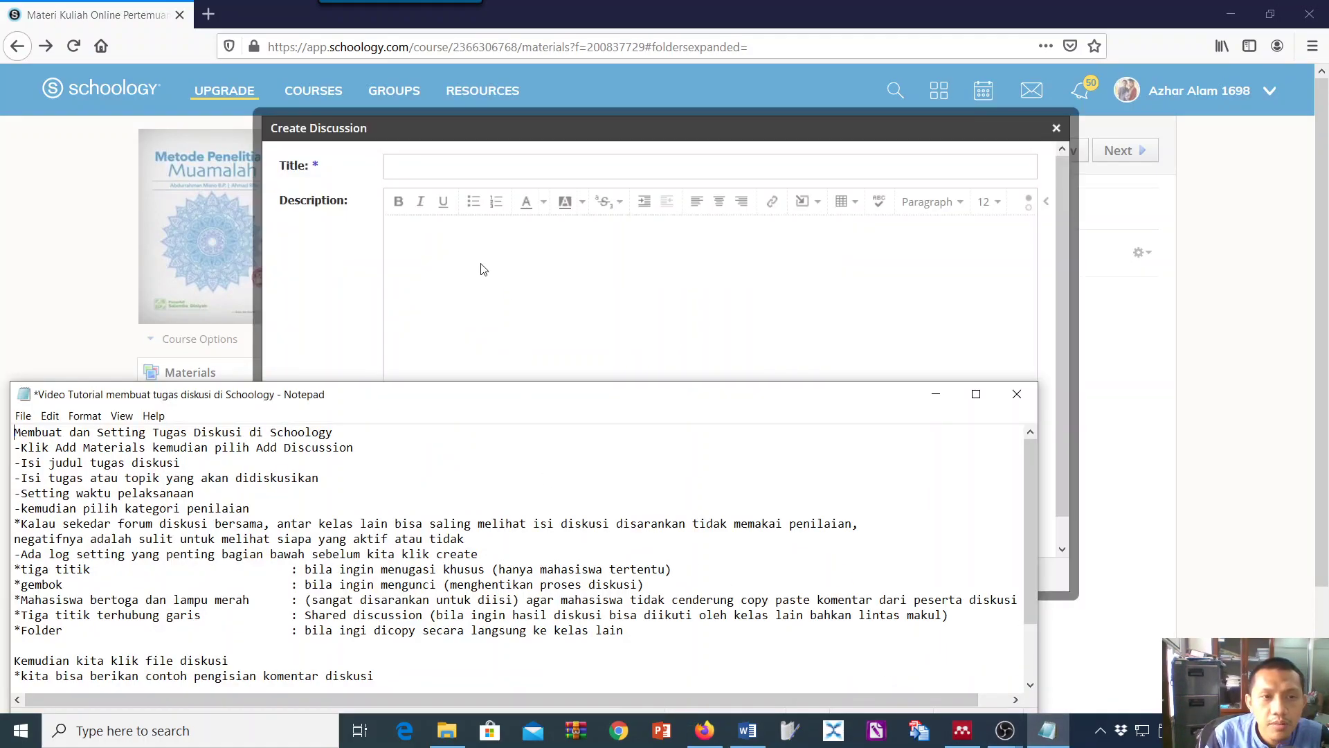
- Title the discussion "Tugas Diskusi Pertemuan ke 10 (Minggu ke 10)"
click(429, 163)
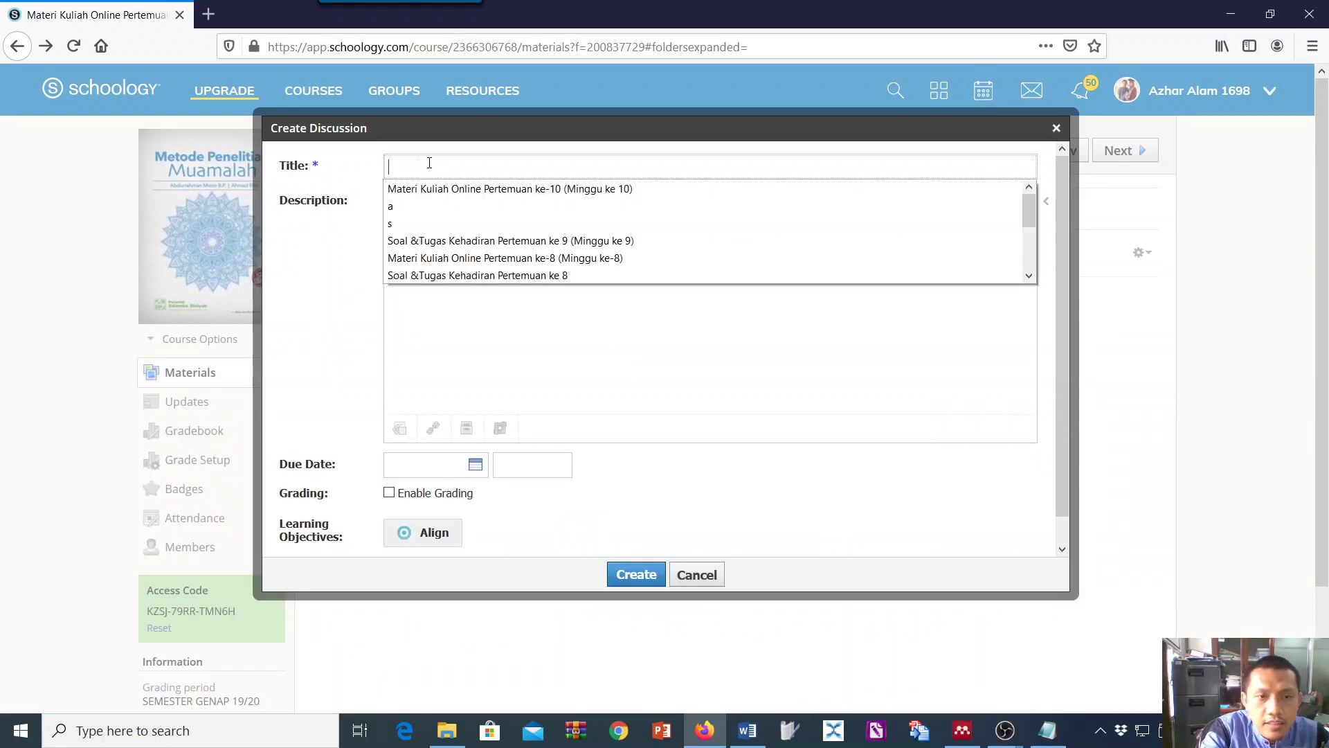
text(Tugas Diskusi)
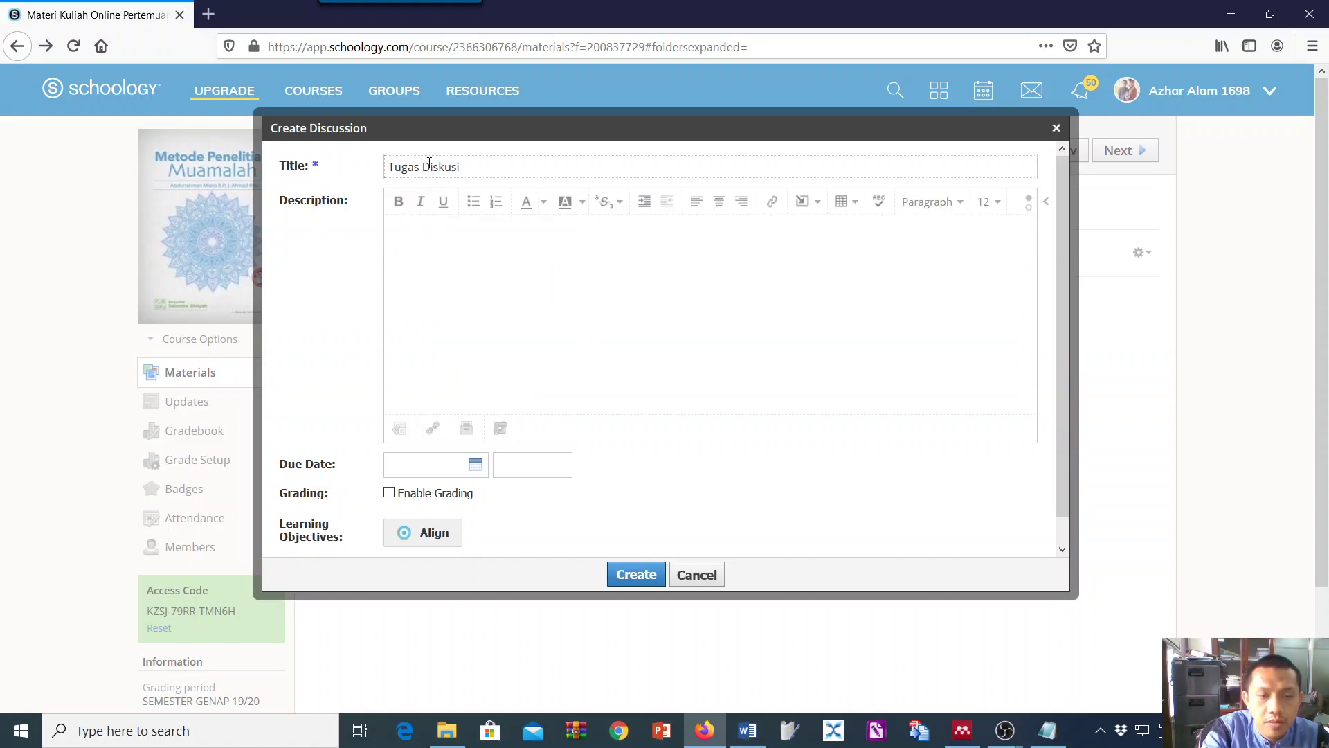
text( Per)
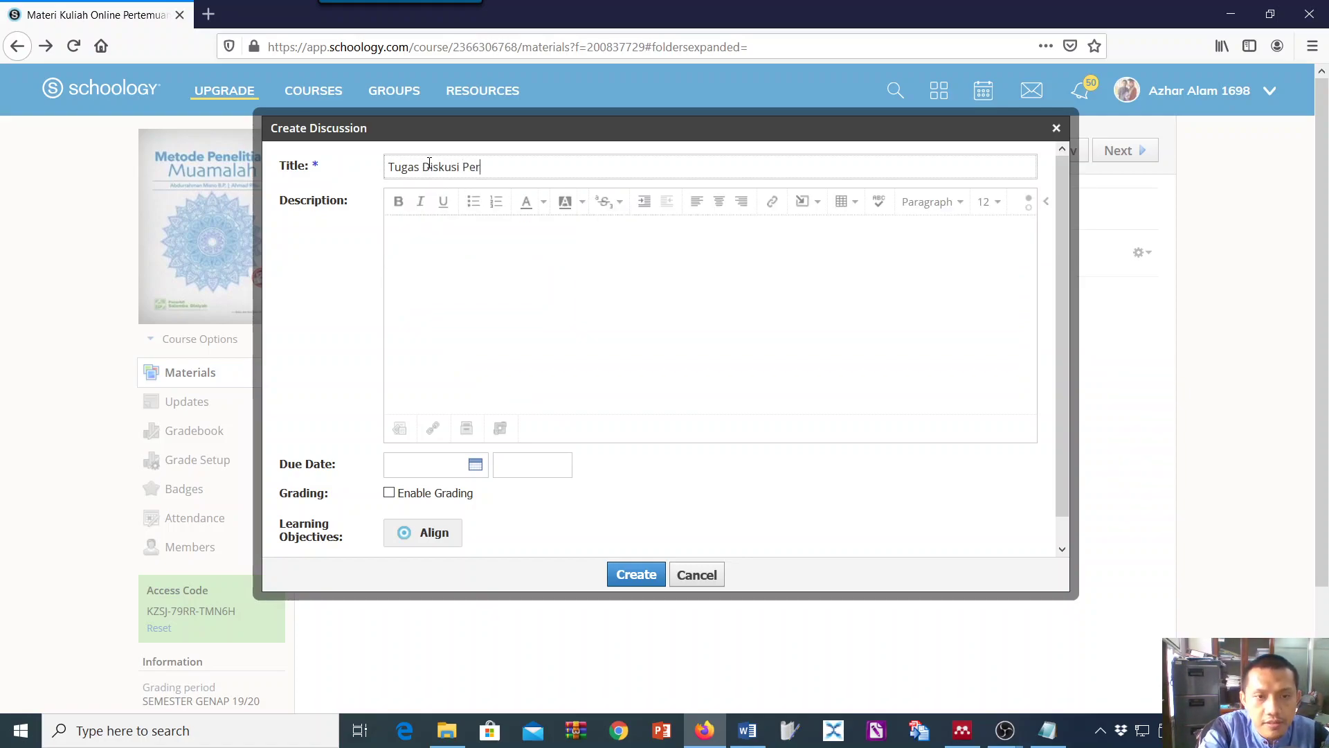
text(temuan k)
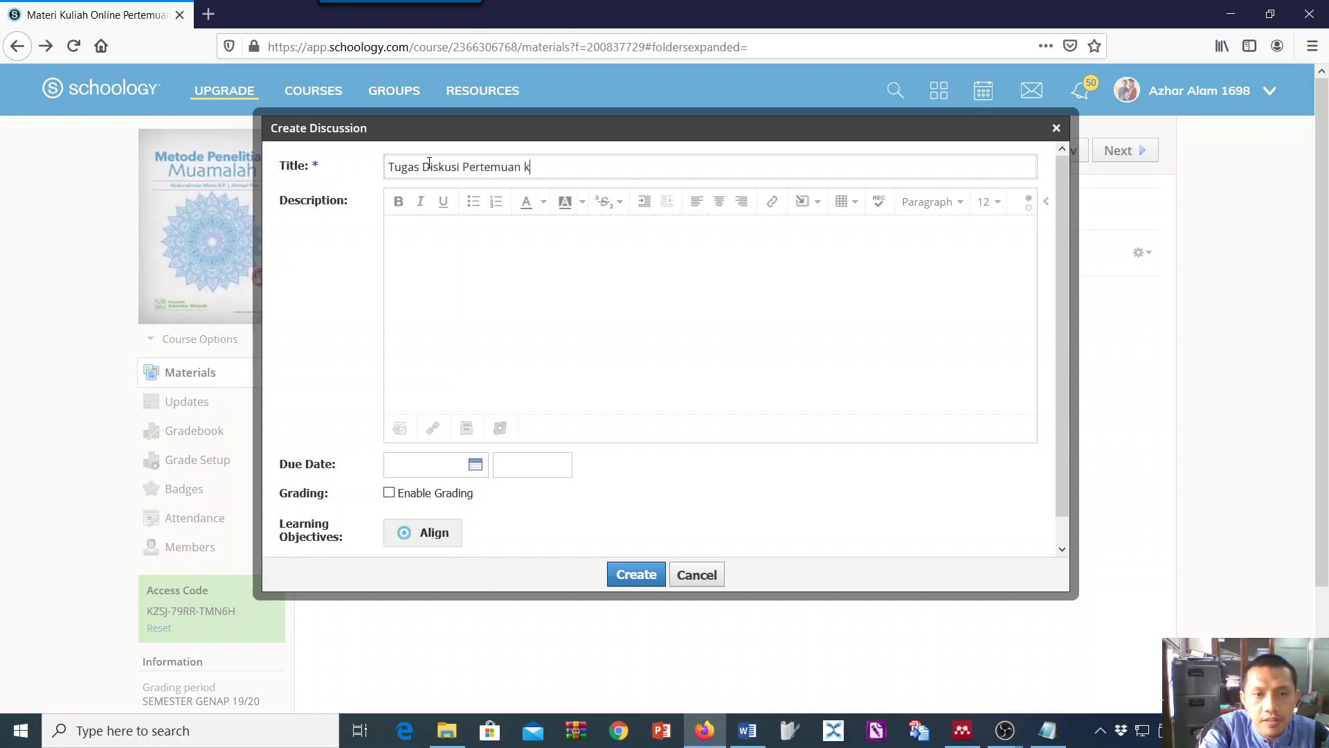
text(e 10 (Minggu ke 10)
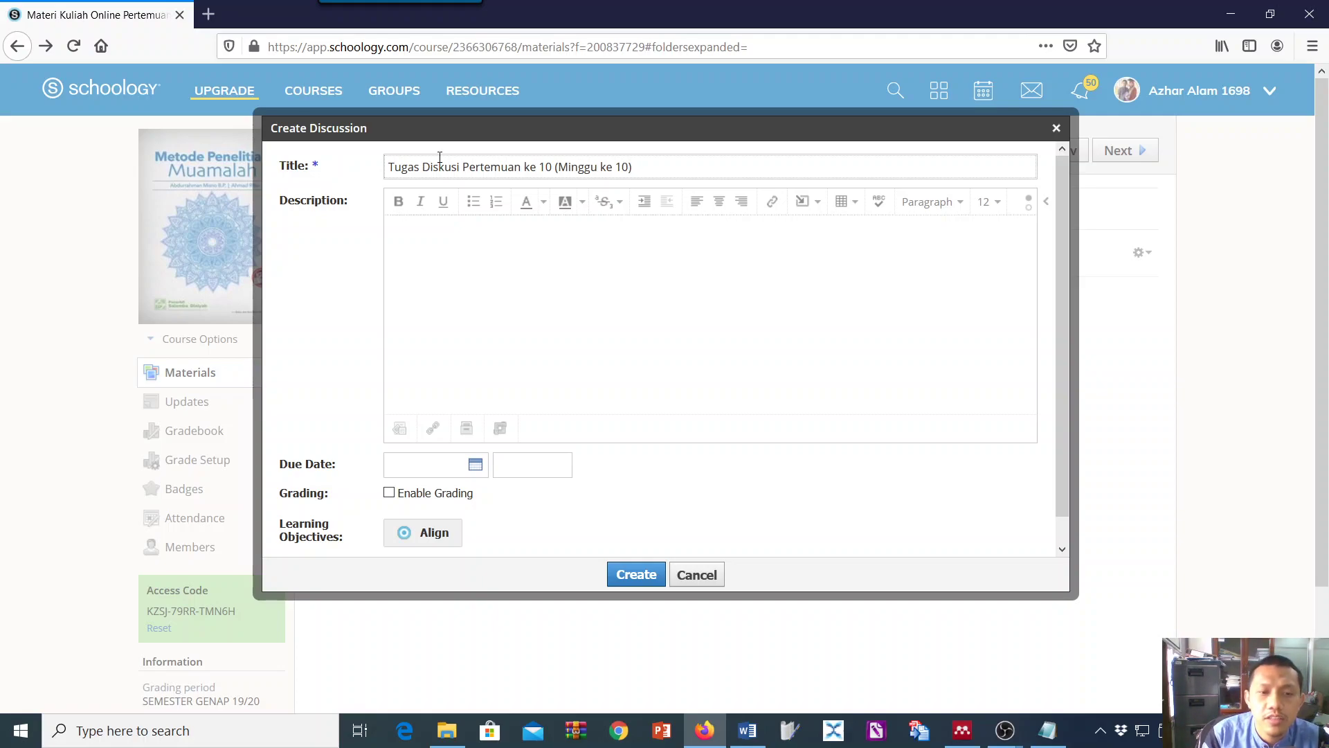
- Copy the text from the Tugas Diskusi heading through the four numbered questions in the Word document into the discussion's description
click(498, 312)
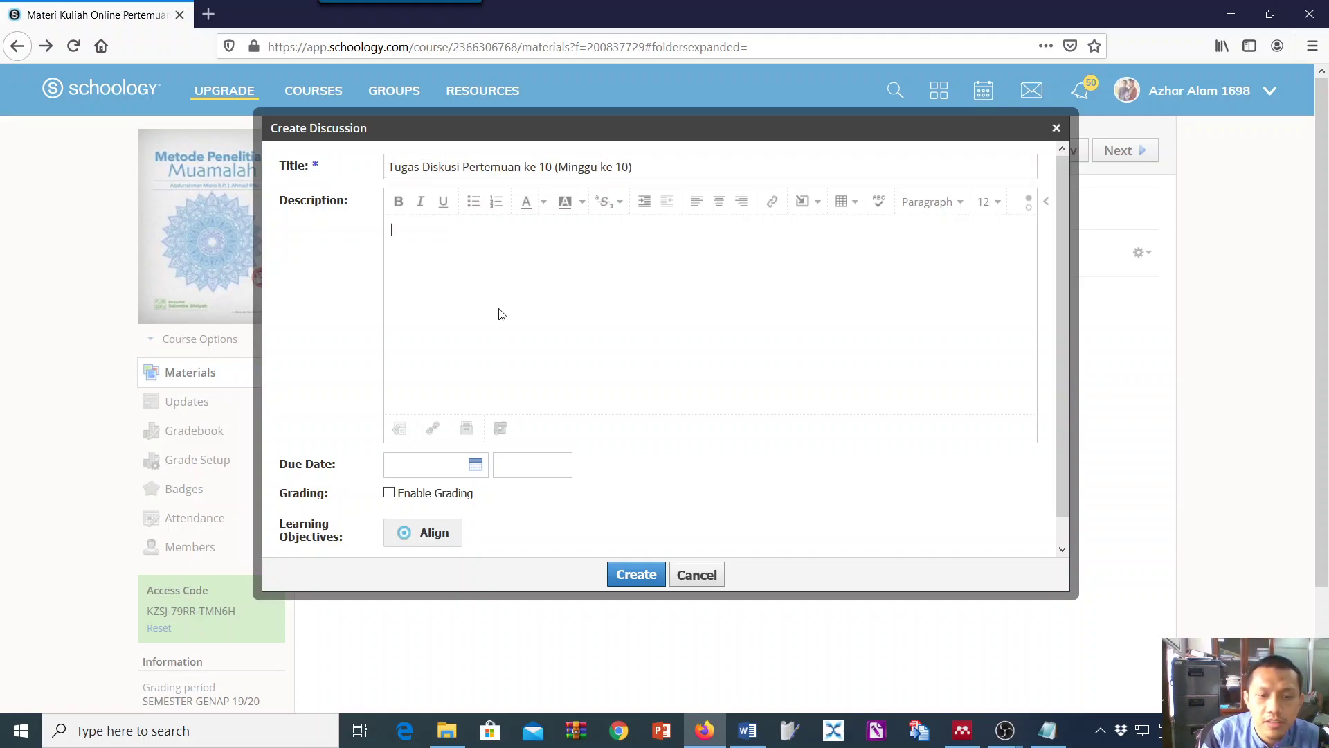
click(744, 732)
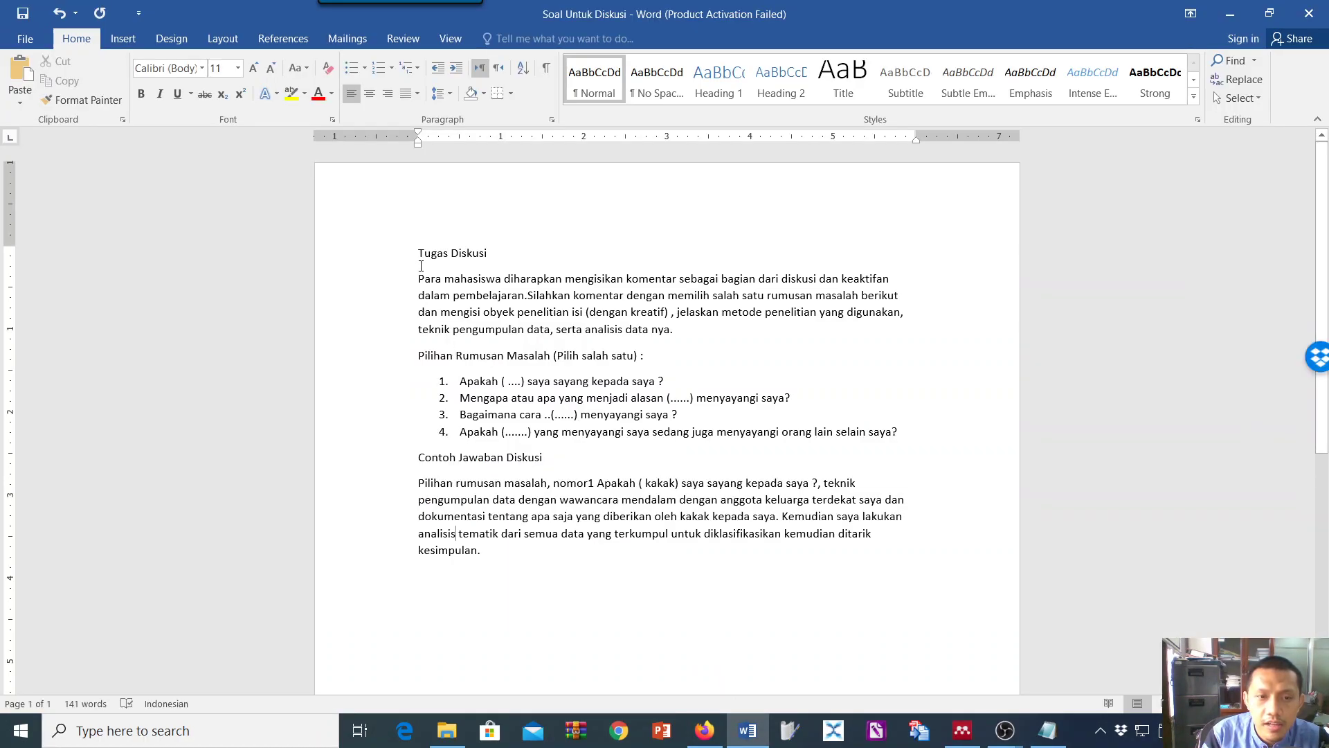
drag(421, 254, 924, 441)
key(ctrl+c)
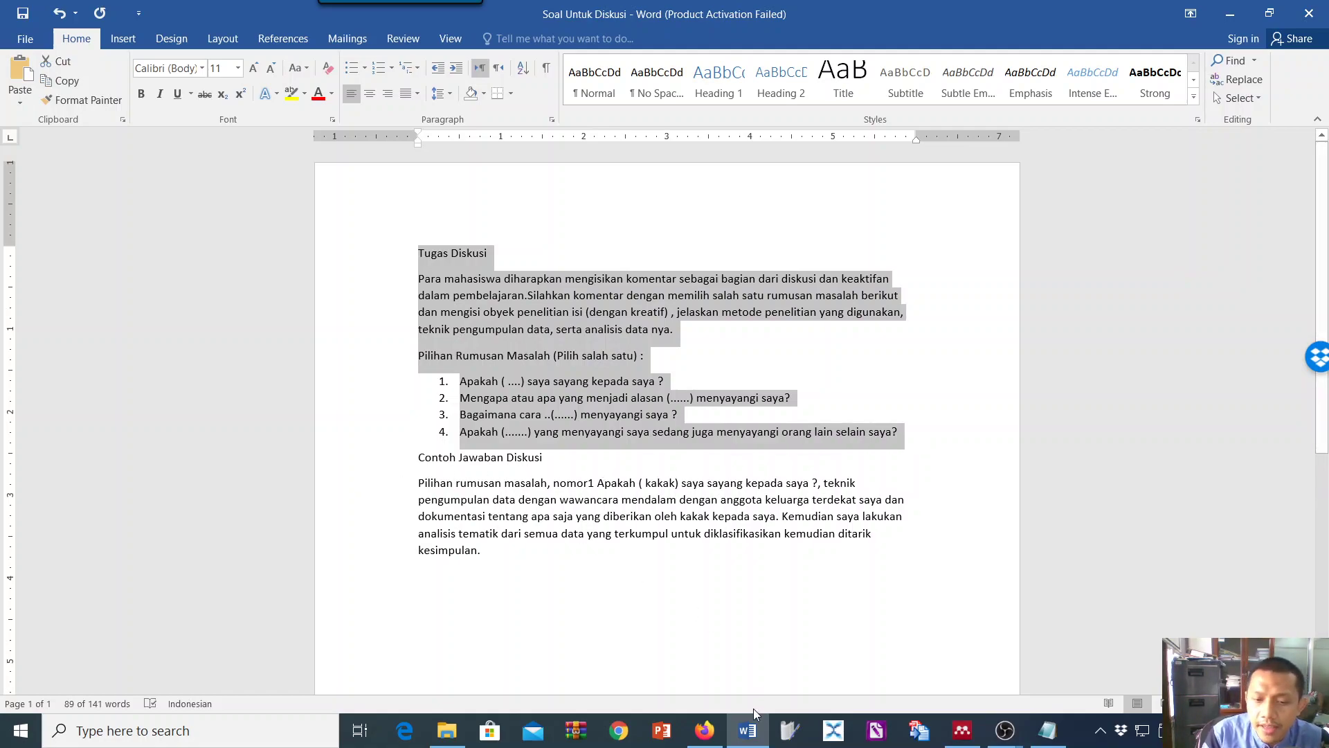
click(706, 731)
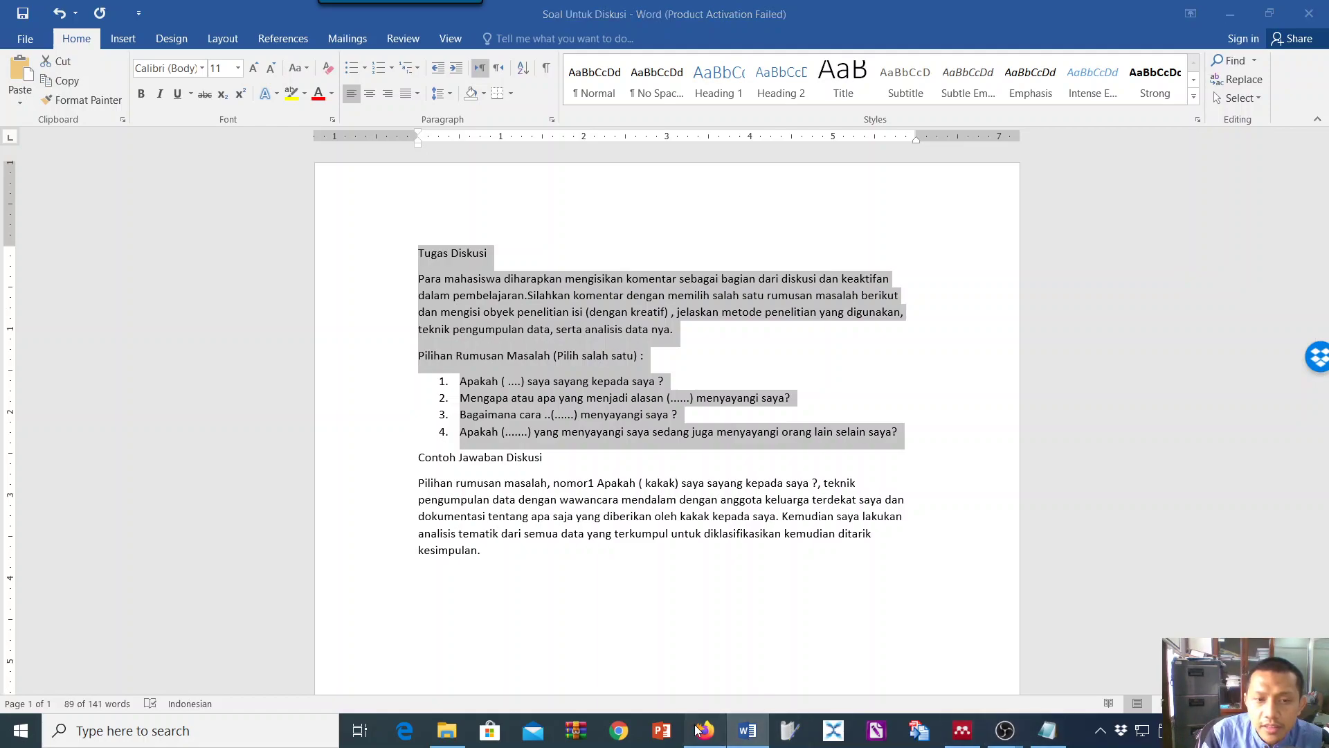
click(468, 307)
key(ctrl+v)
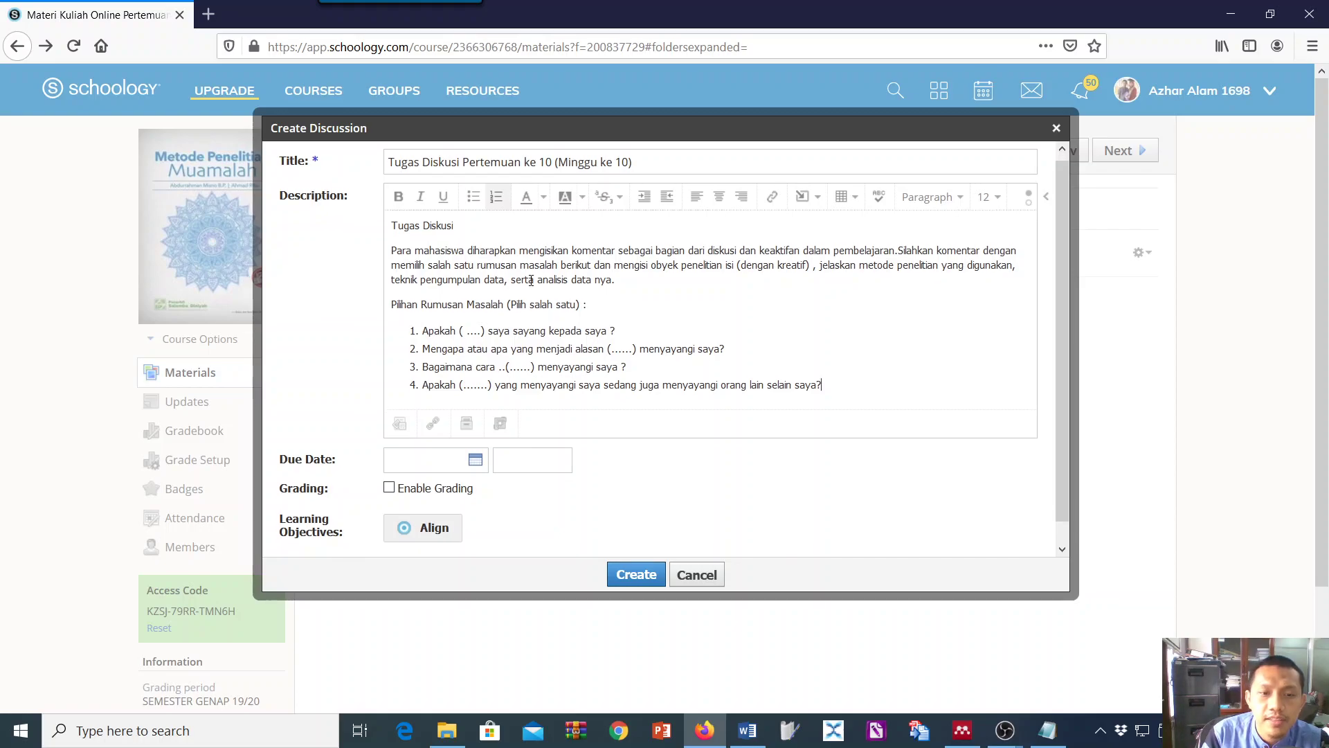
- Set the discussion's due date to May 11, 2020
scroll(549, 307, down, 1)
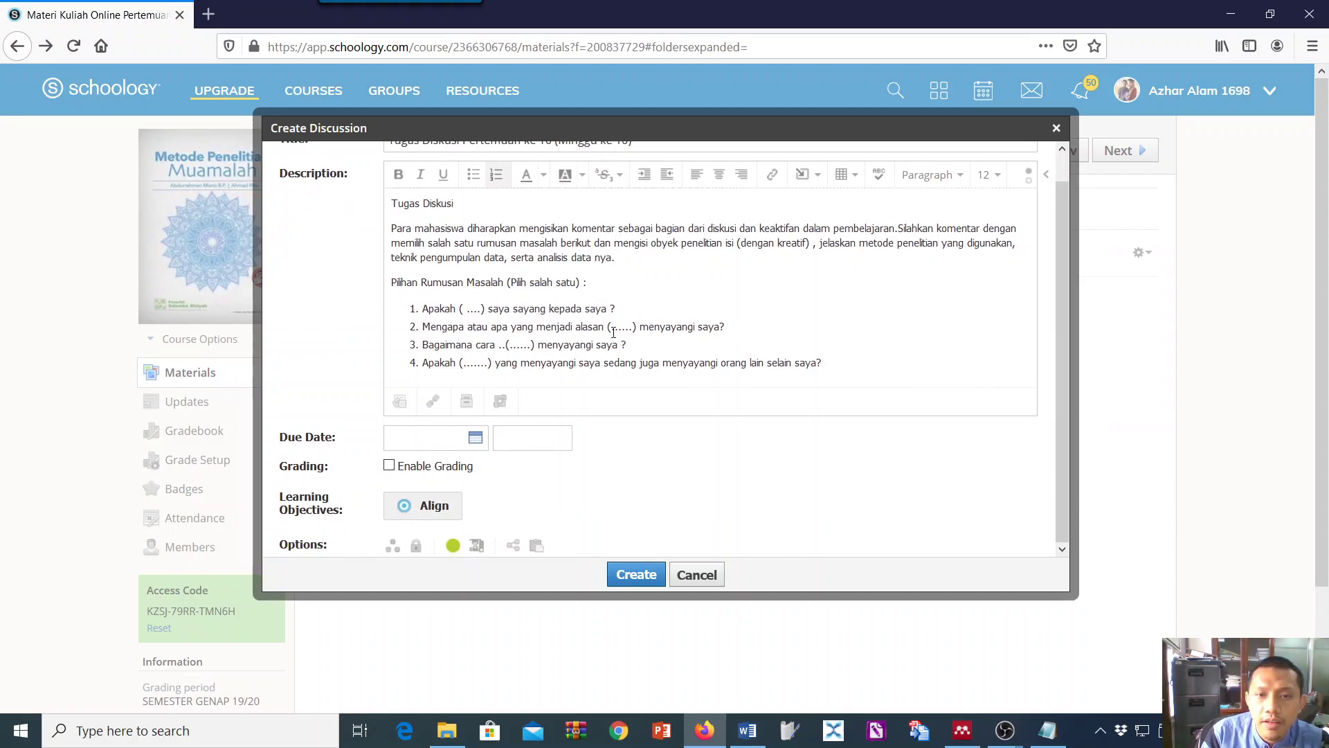
scroll(692, 311, down, 3)
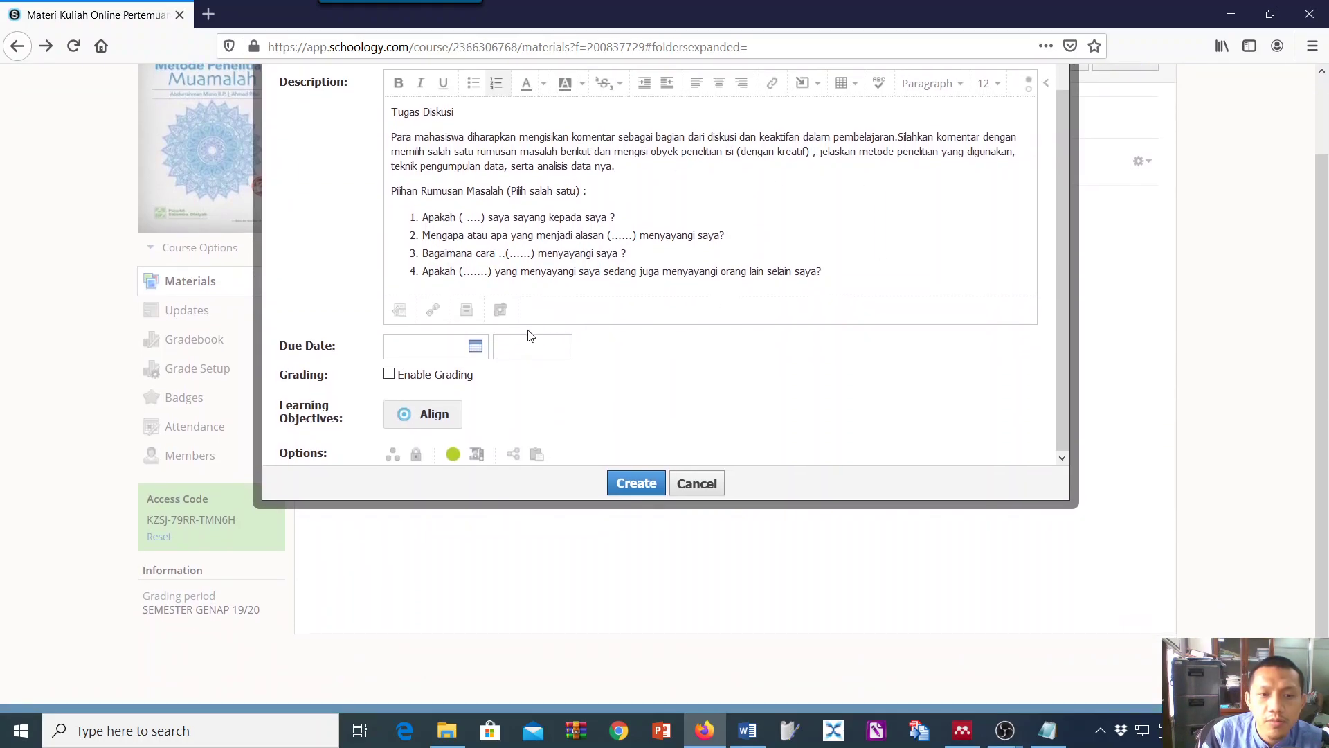
click(477, 351)
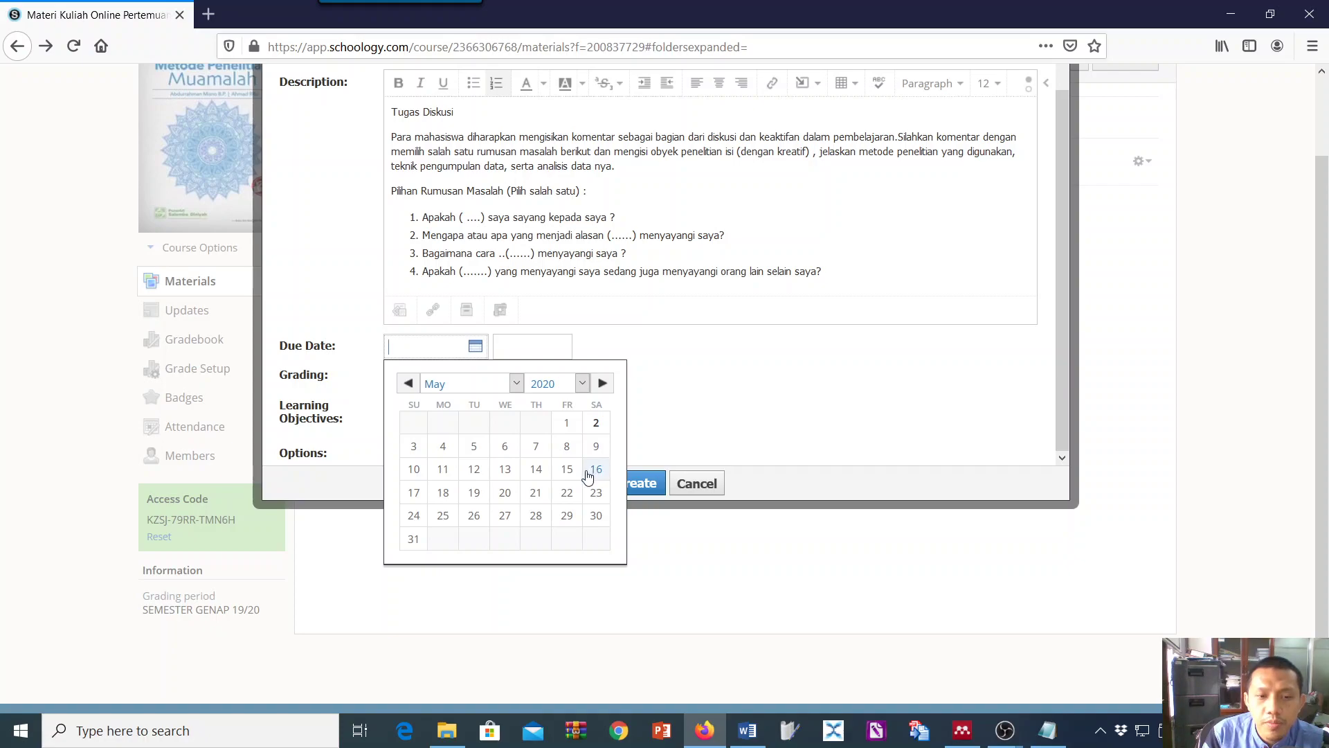
click(443, 477)
- Switch to the Notepad notes and review the advice on using grading for discussions shared between classes
scroll(509, 471, down, 1)
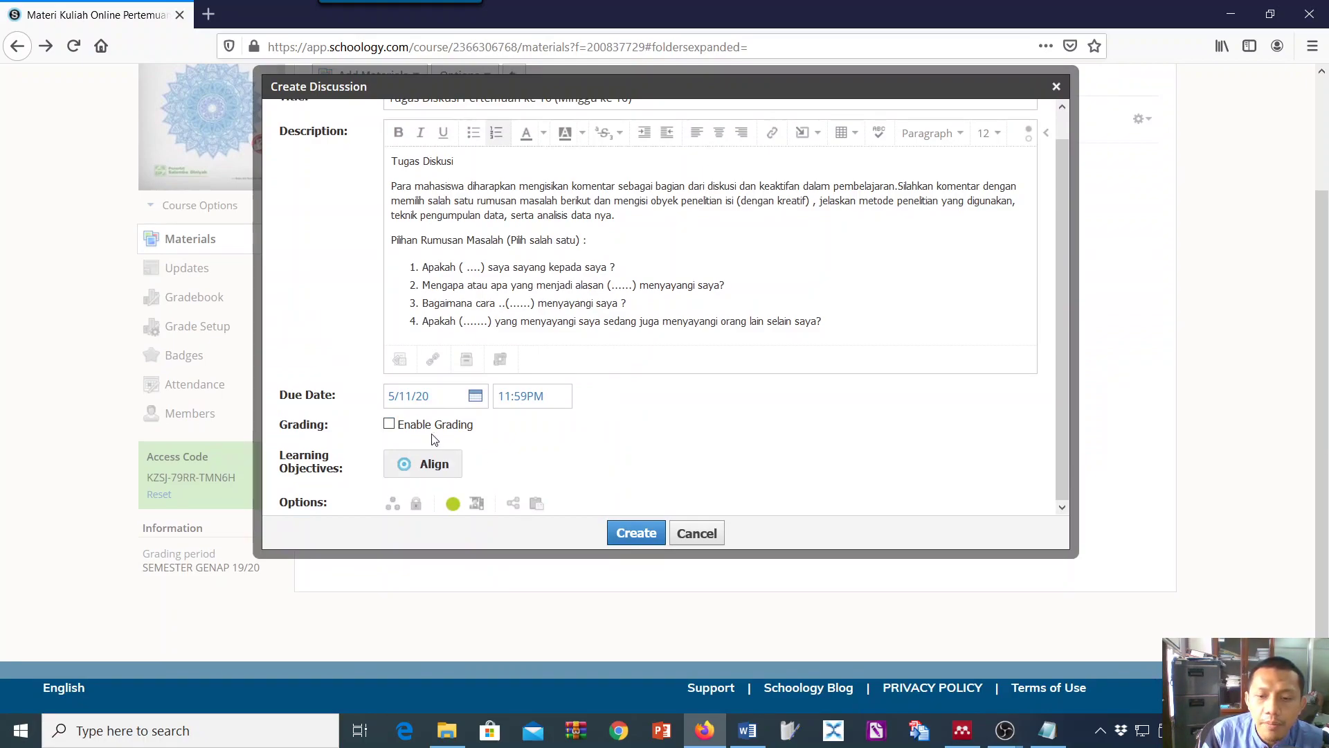
key(alt+Tab)
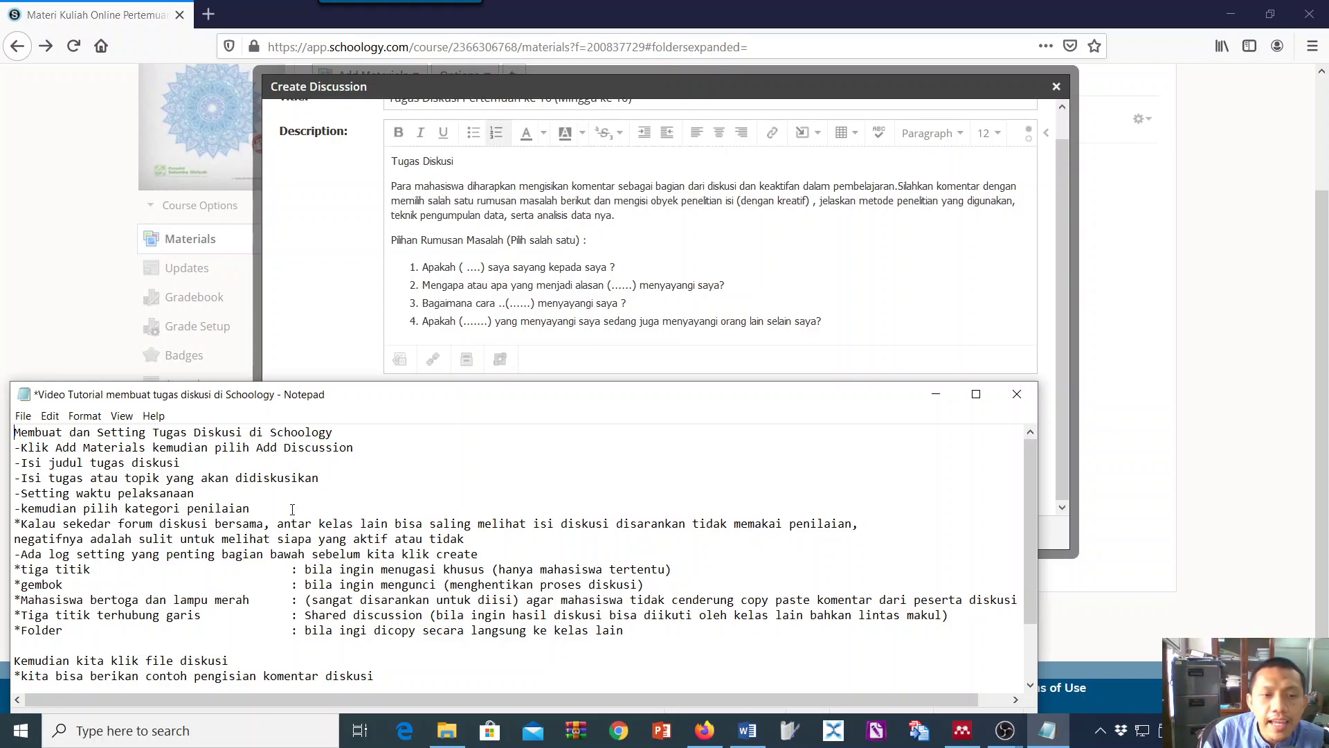
drag(450, 393, 838, 38)
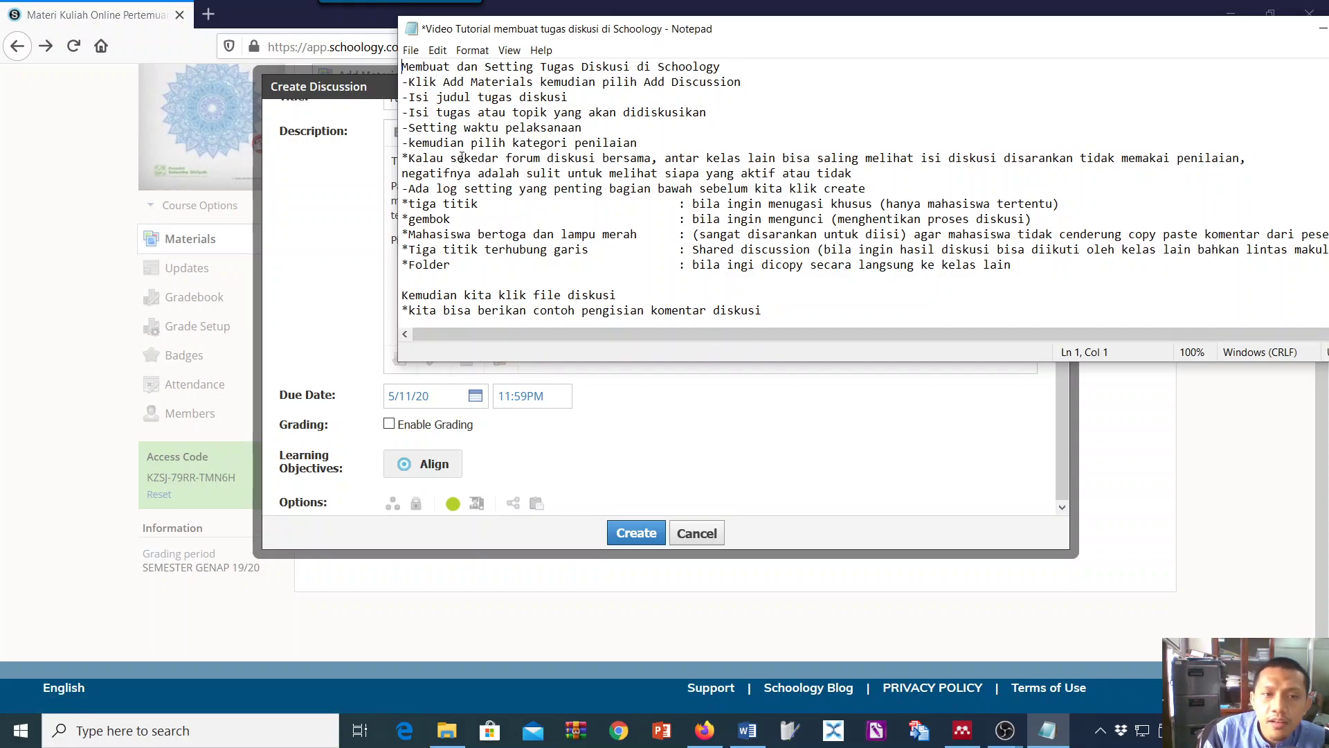
drag(506, 158, 776, 163)
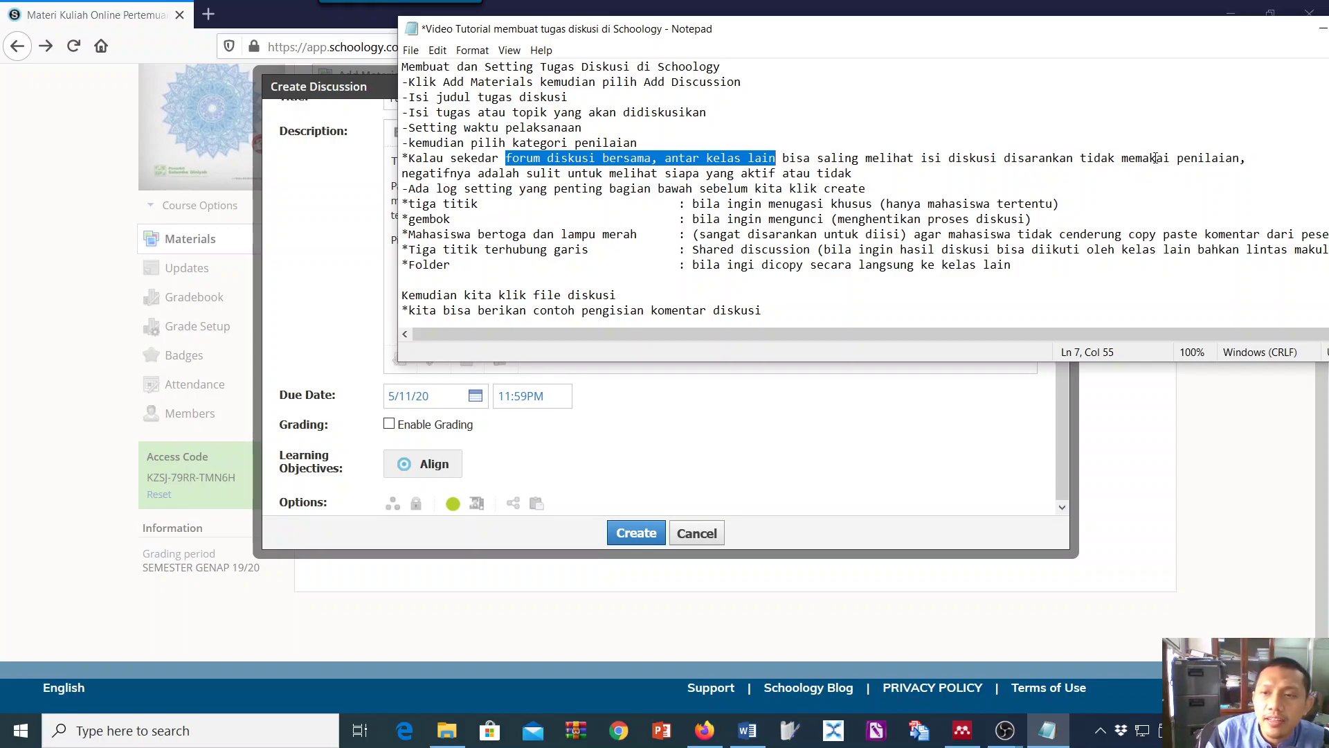
drag(1018, 158, 1233, 158)
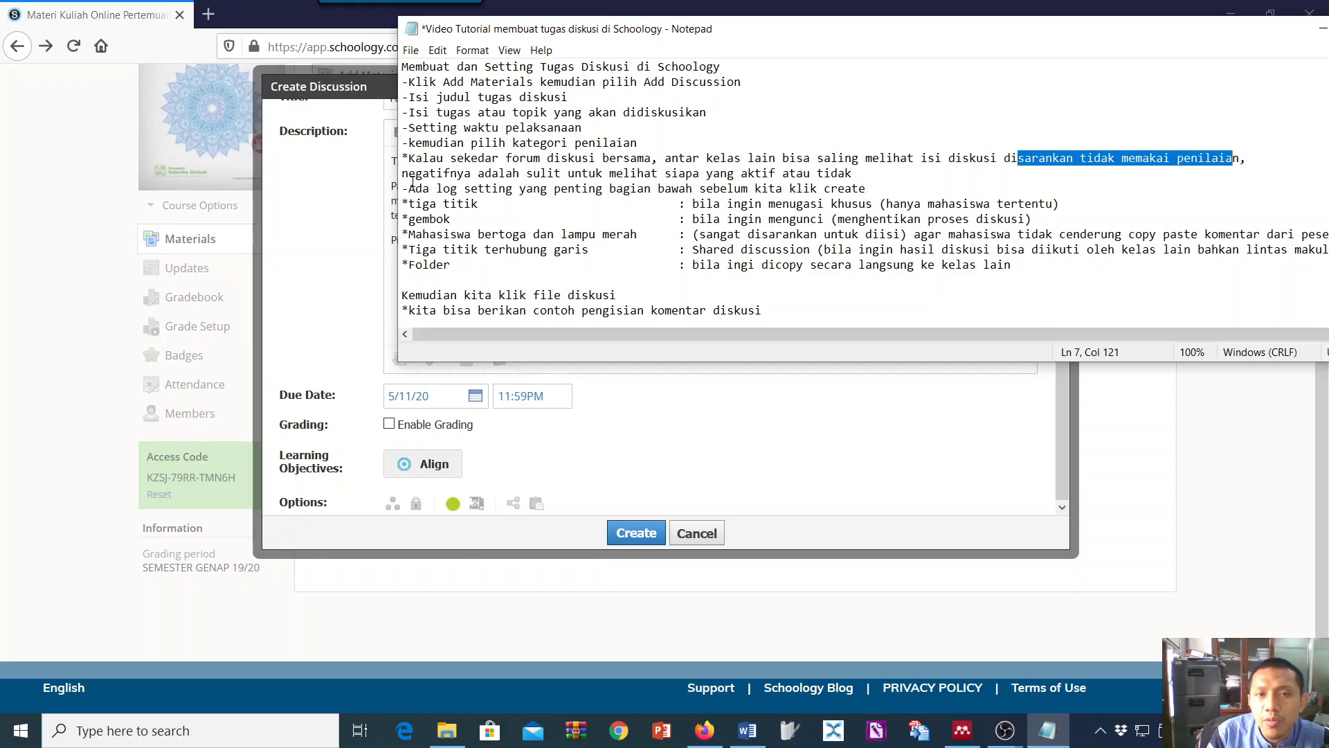
drag(736, 30, 360, 42)
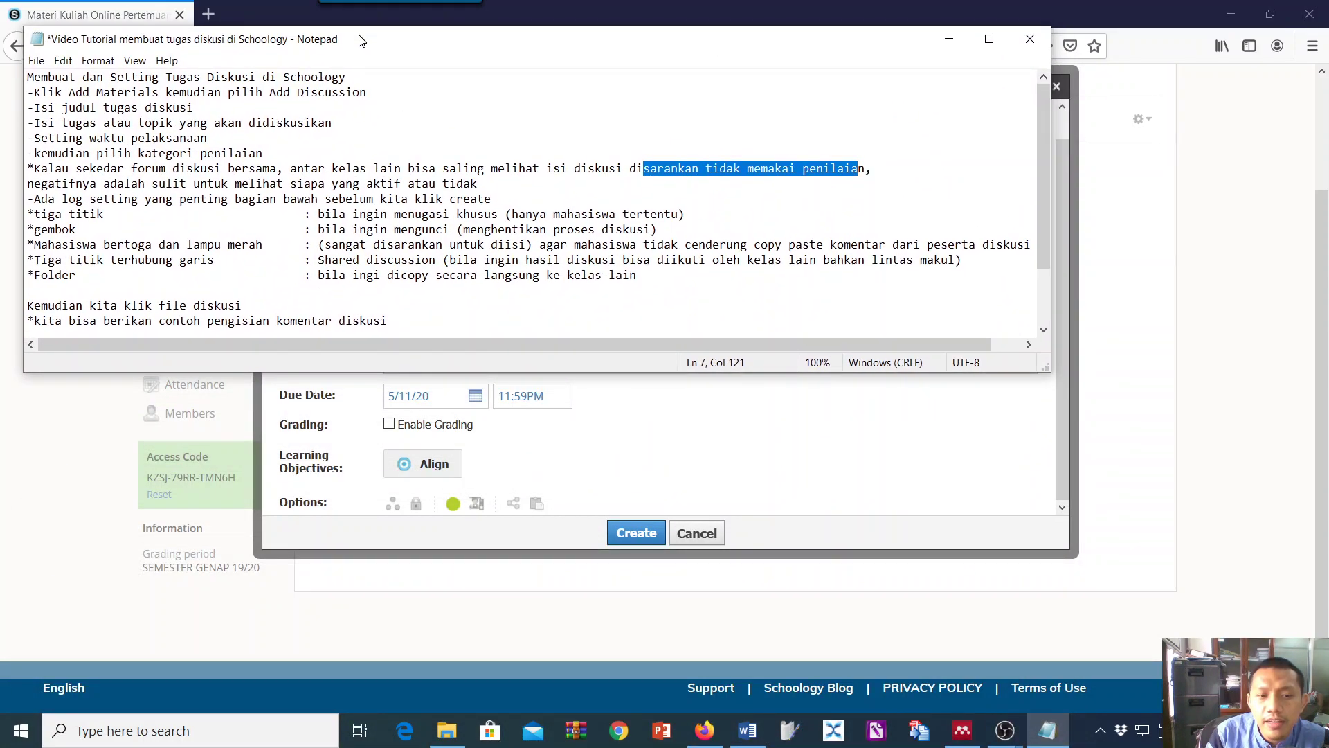
- Enable grading for the discussion and assign it to the Tugas Mingguan (Pertemuan) category
click(389, 424)
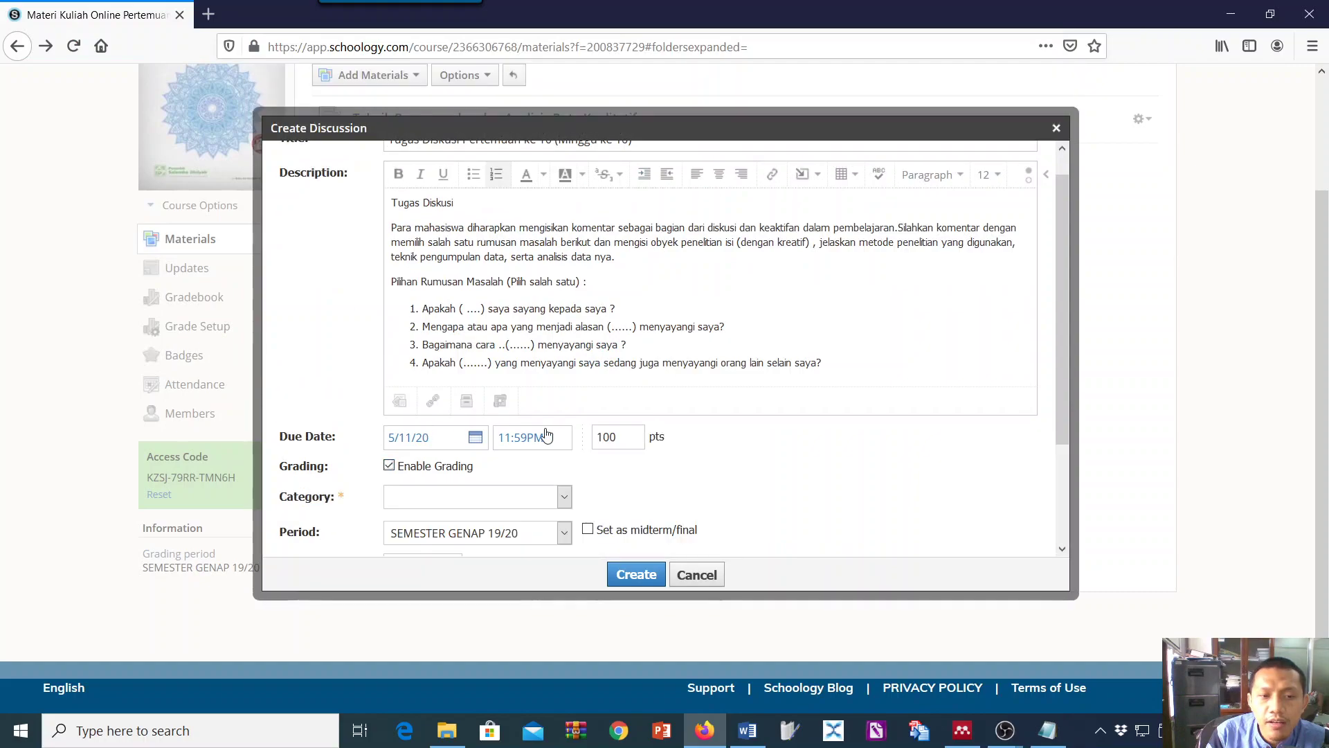
scroll(546, 439, down, 2)
click(565, 418)
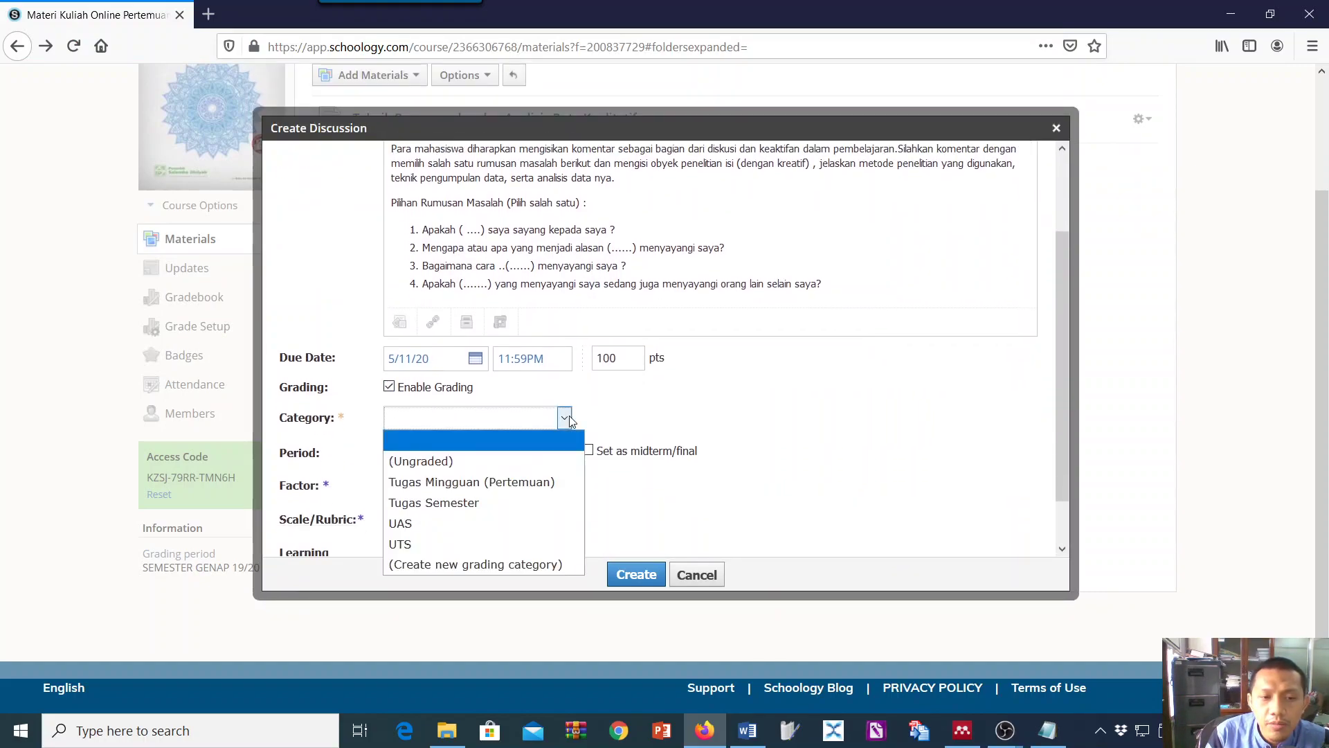
click(526, 482)
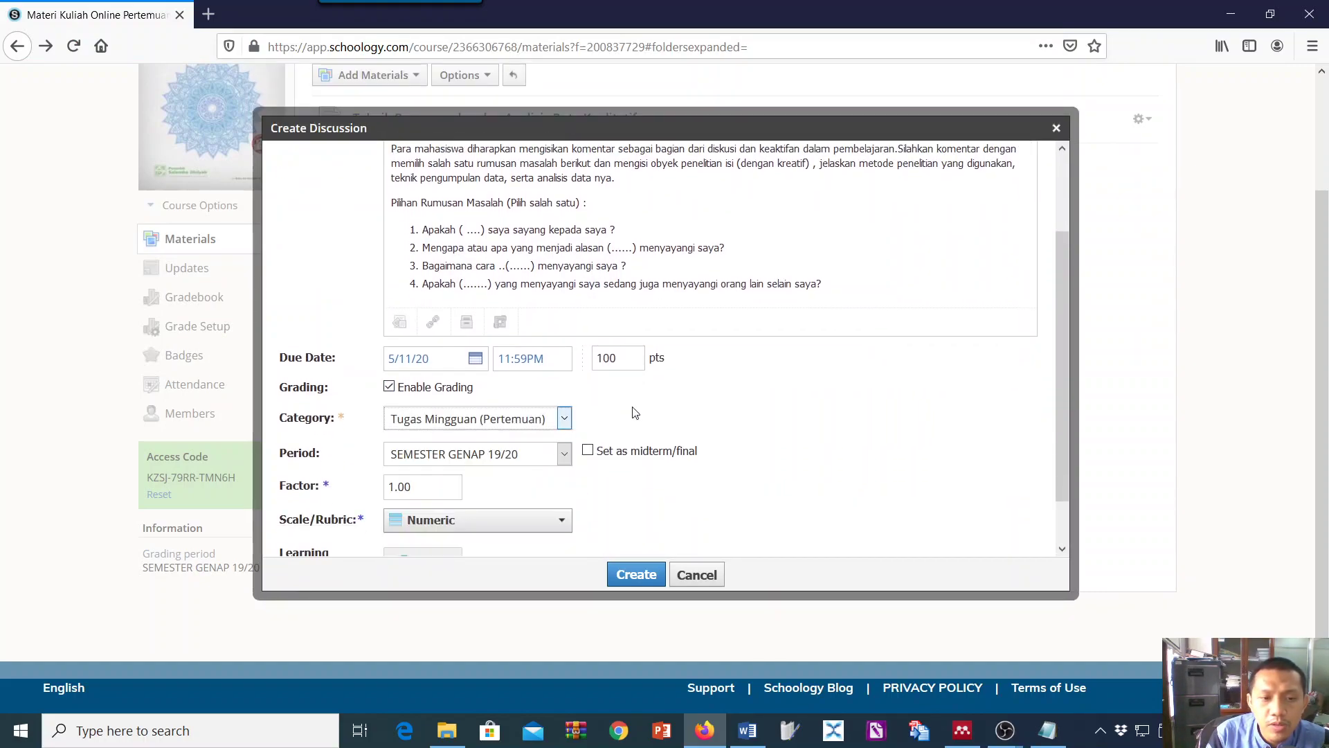
- Consult the notes on the discussion options, and require members to participate before they can see other responses
scroll(623, 414, down, 1)
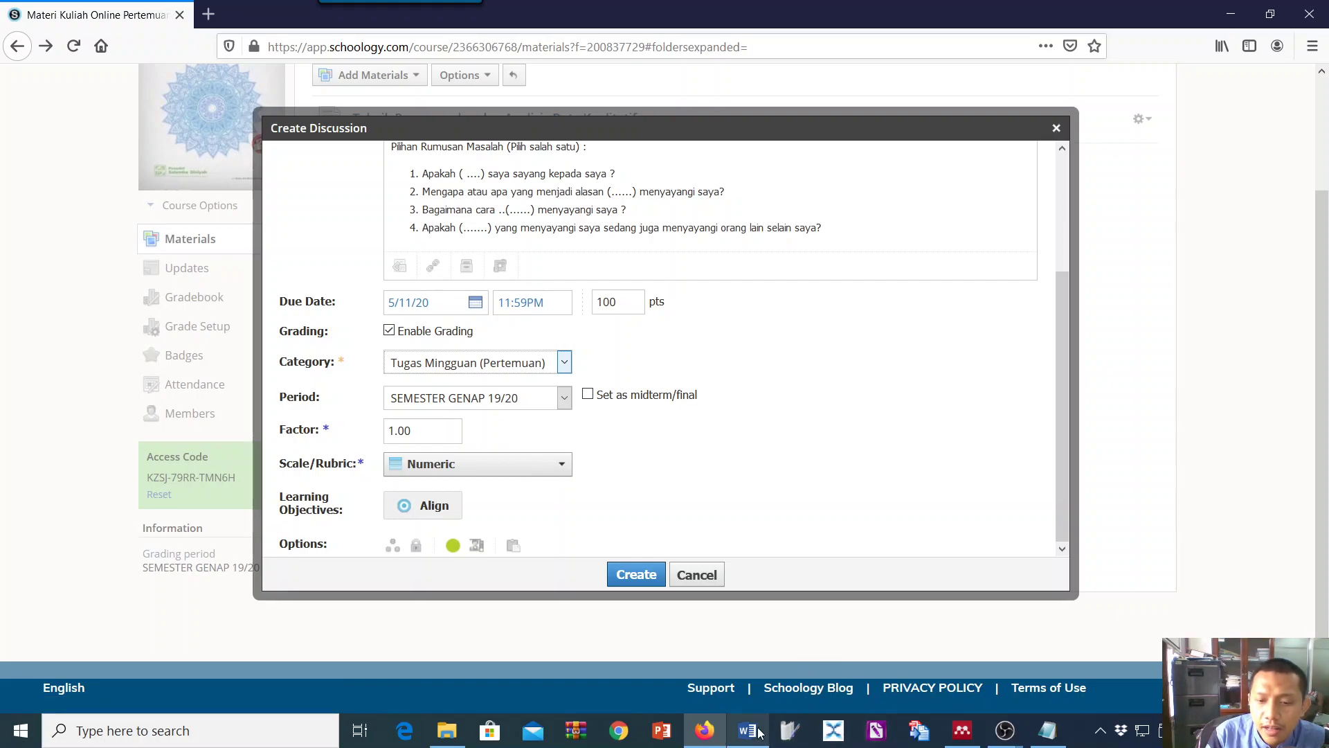
click(1047, 730)
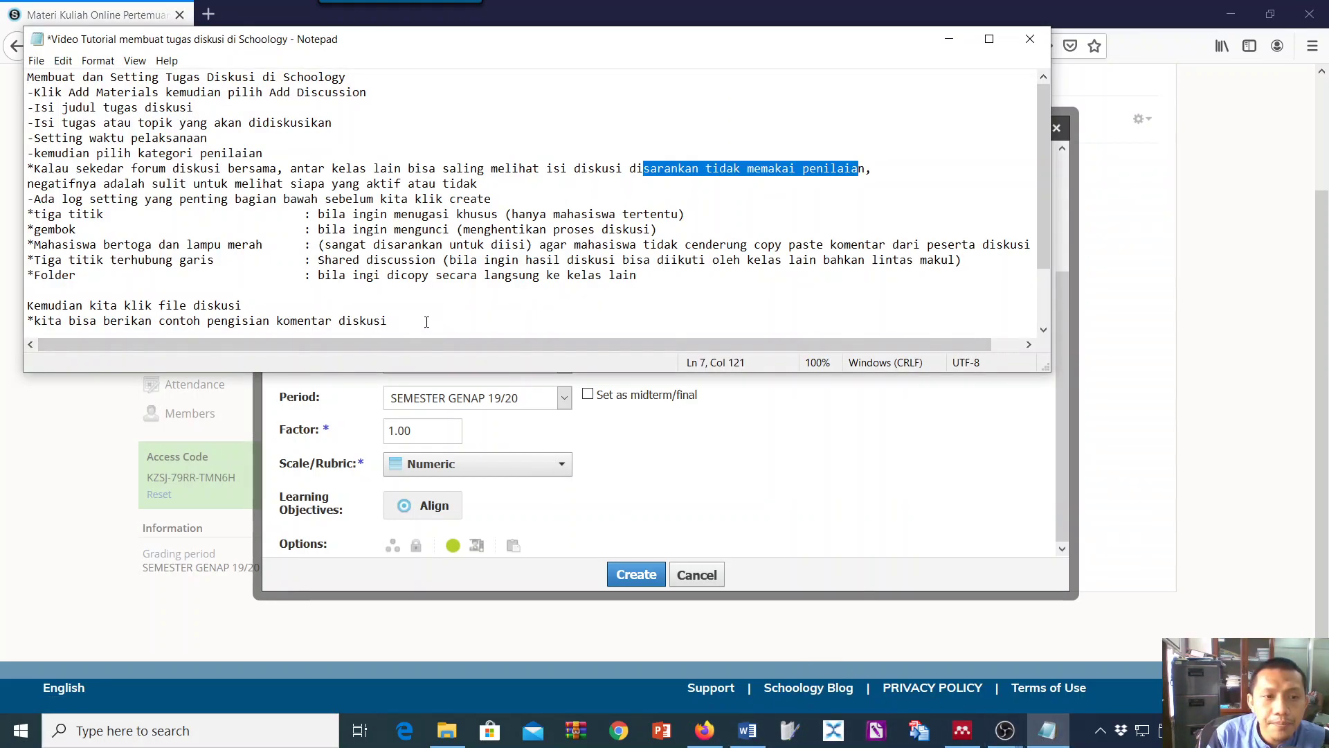
drag(35, 200, 497, 200)
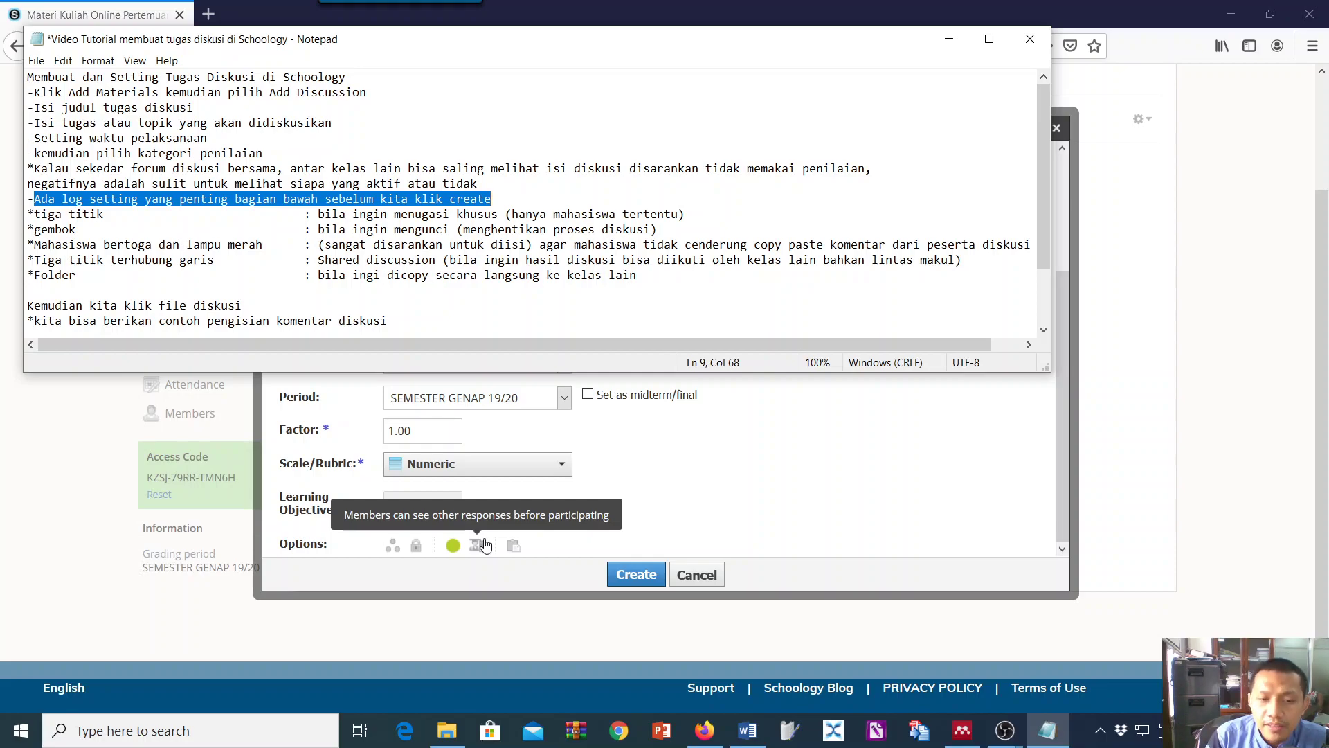
click(484, 545)
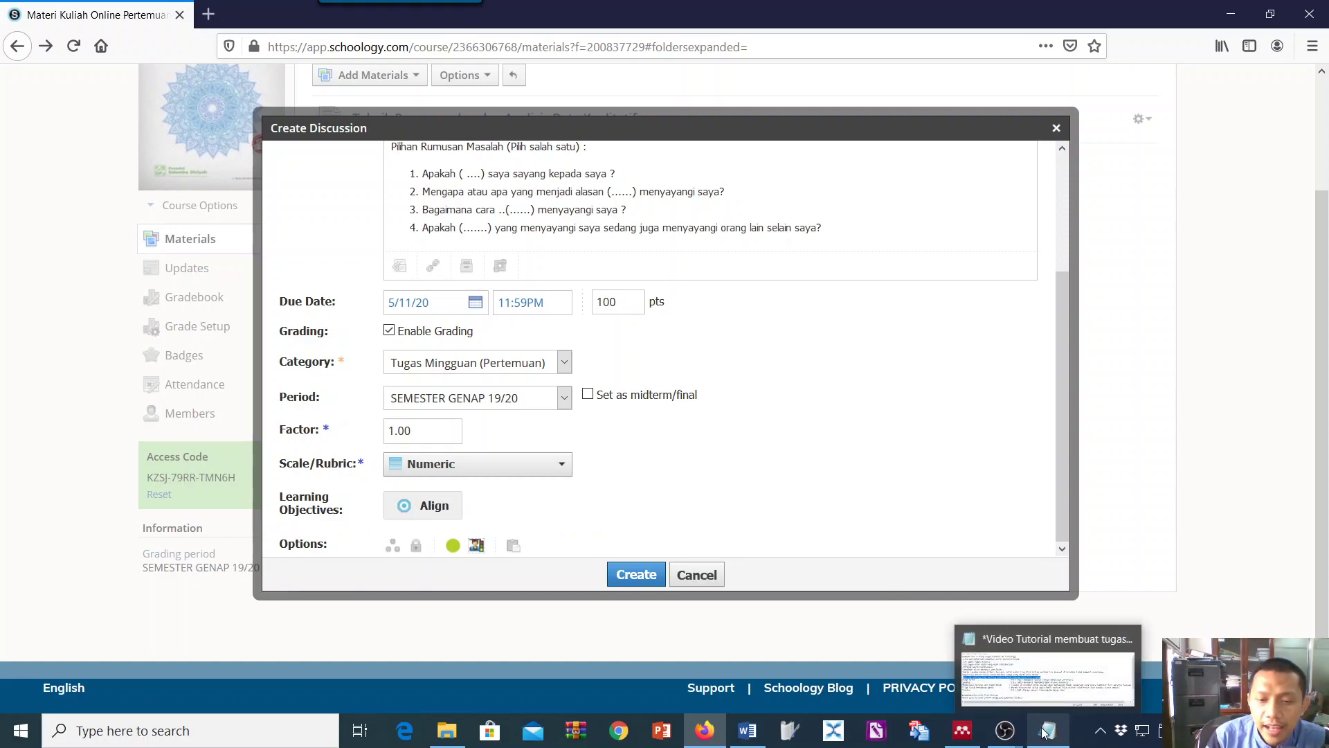
- Examine the courses offered for copying the discussion and compare the option with its description in the Notepad notes
mouse_move(737, 742)
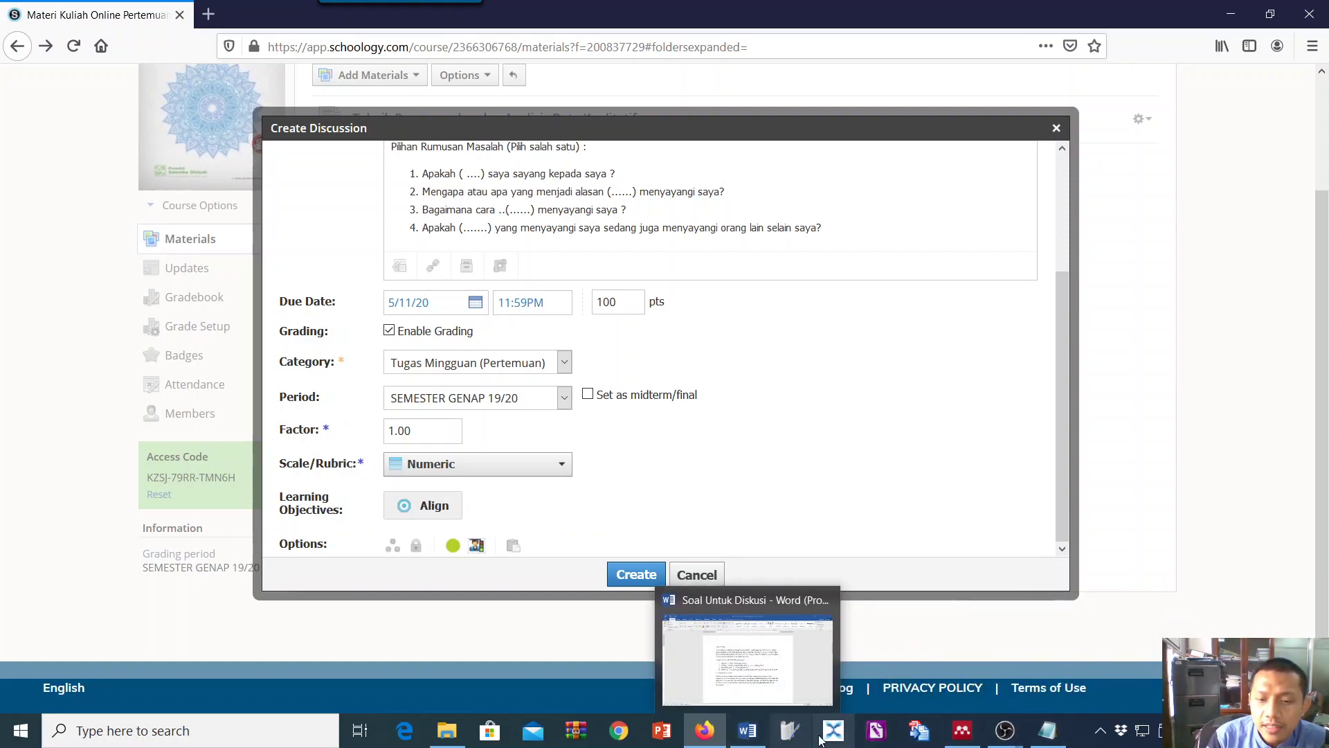
click(1039, 733)
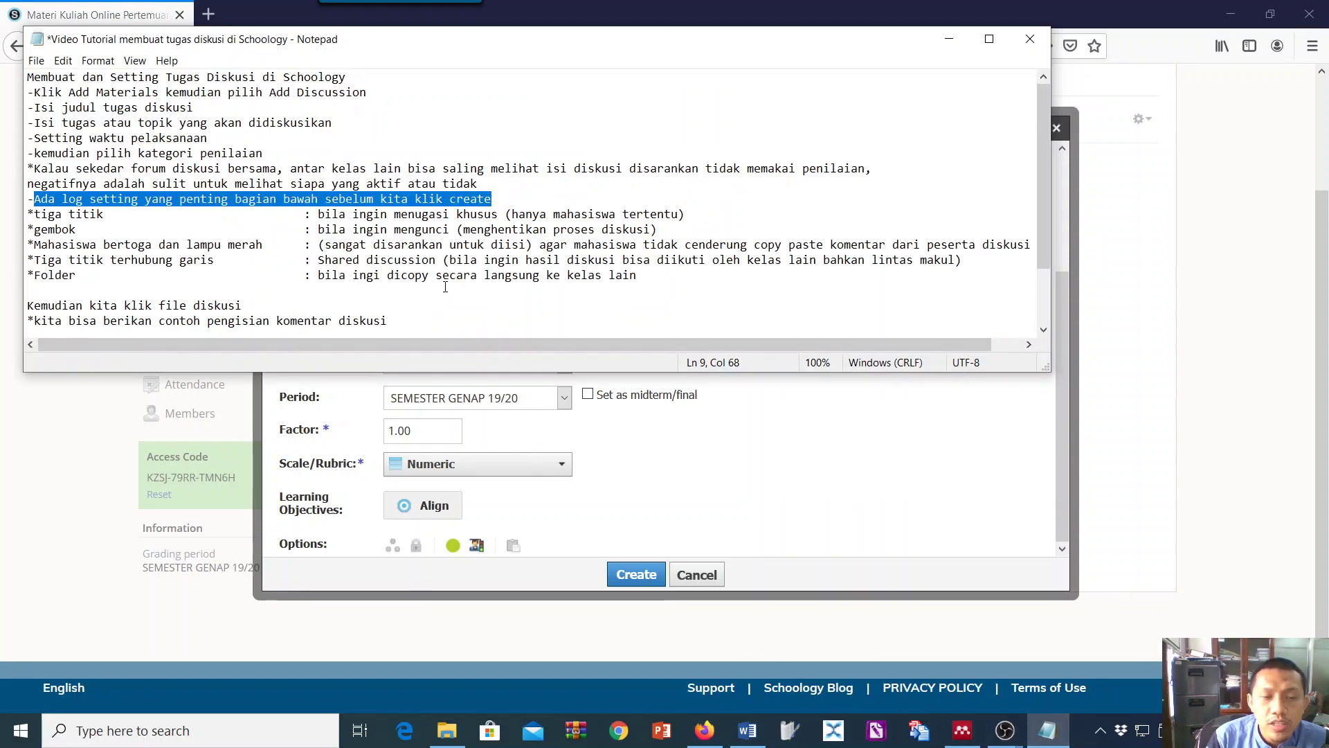
click(513, 547)
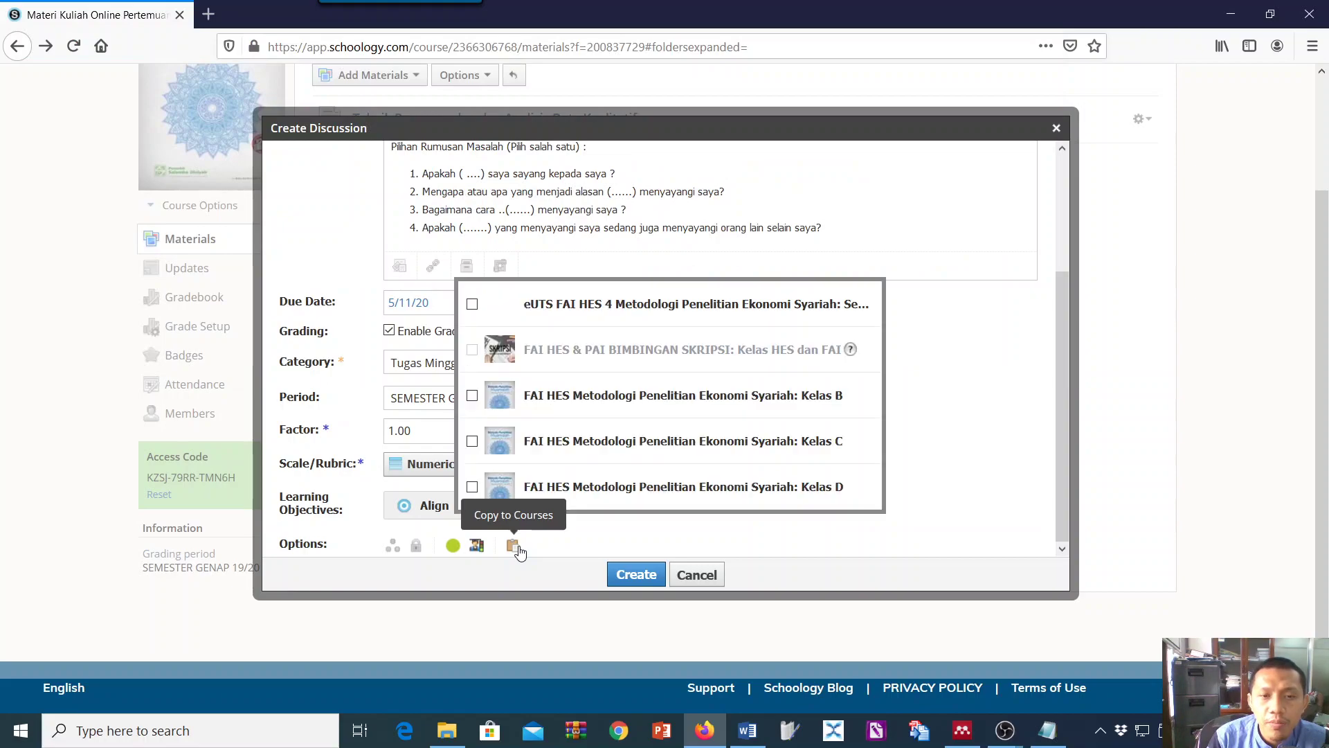
click(933, 388)
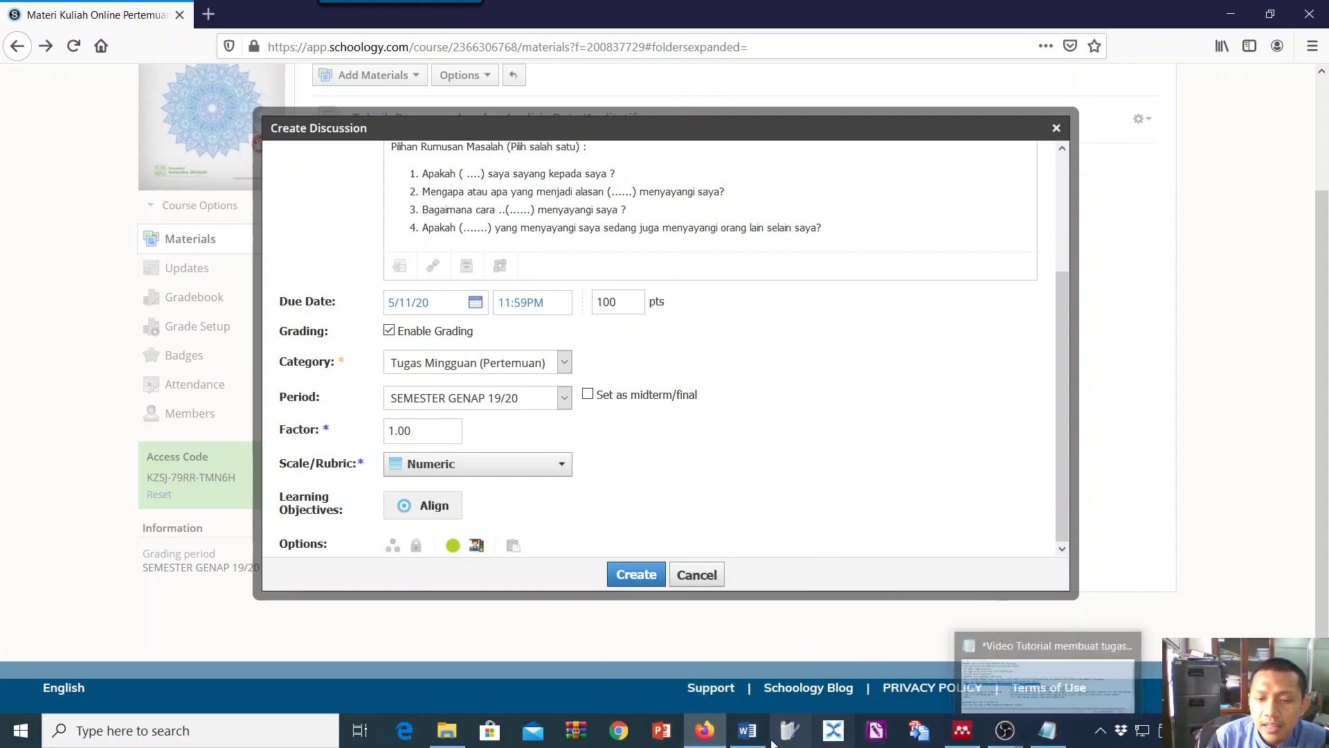
click(1047, 730)
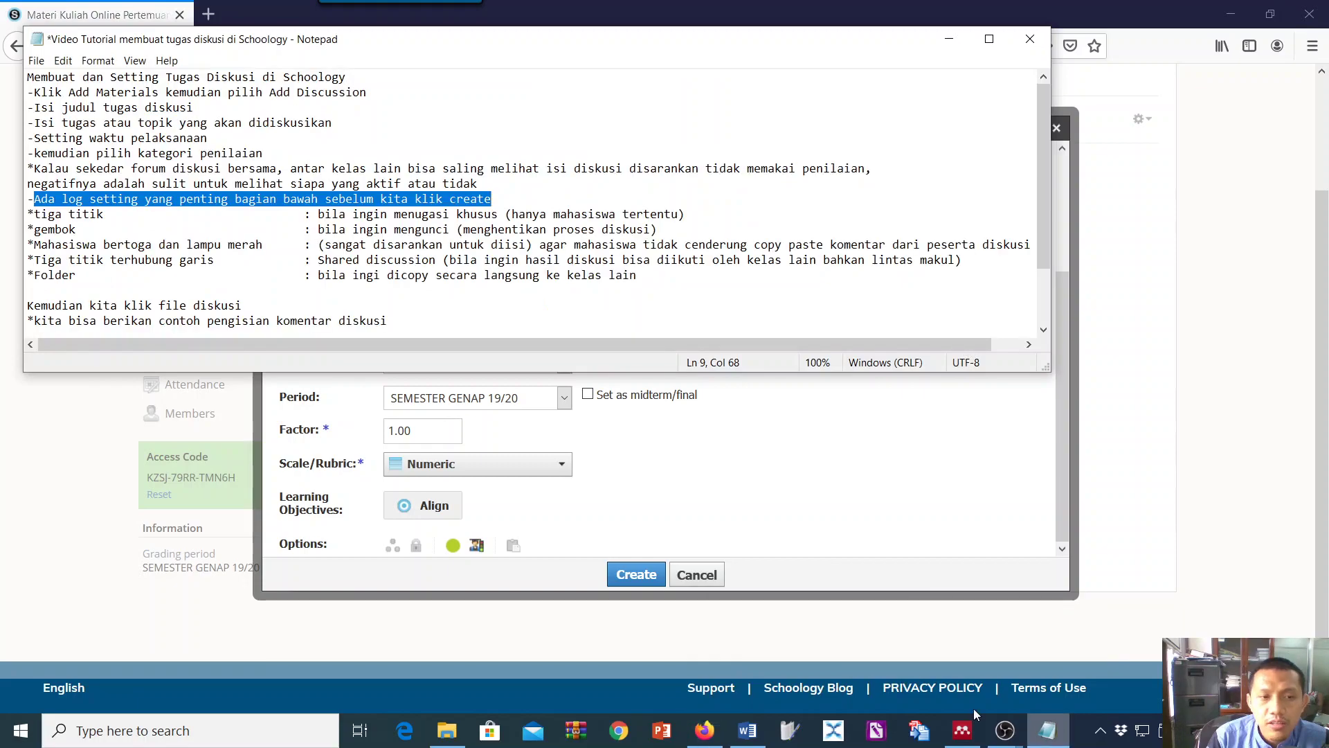
click(659, 275)
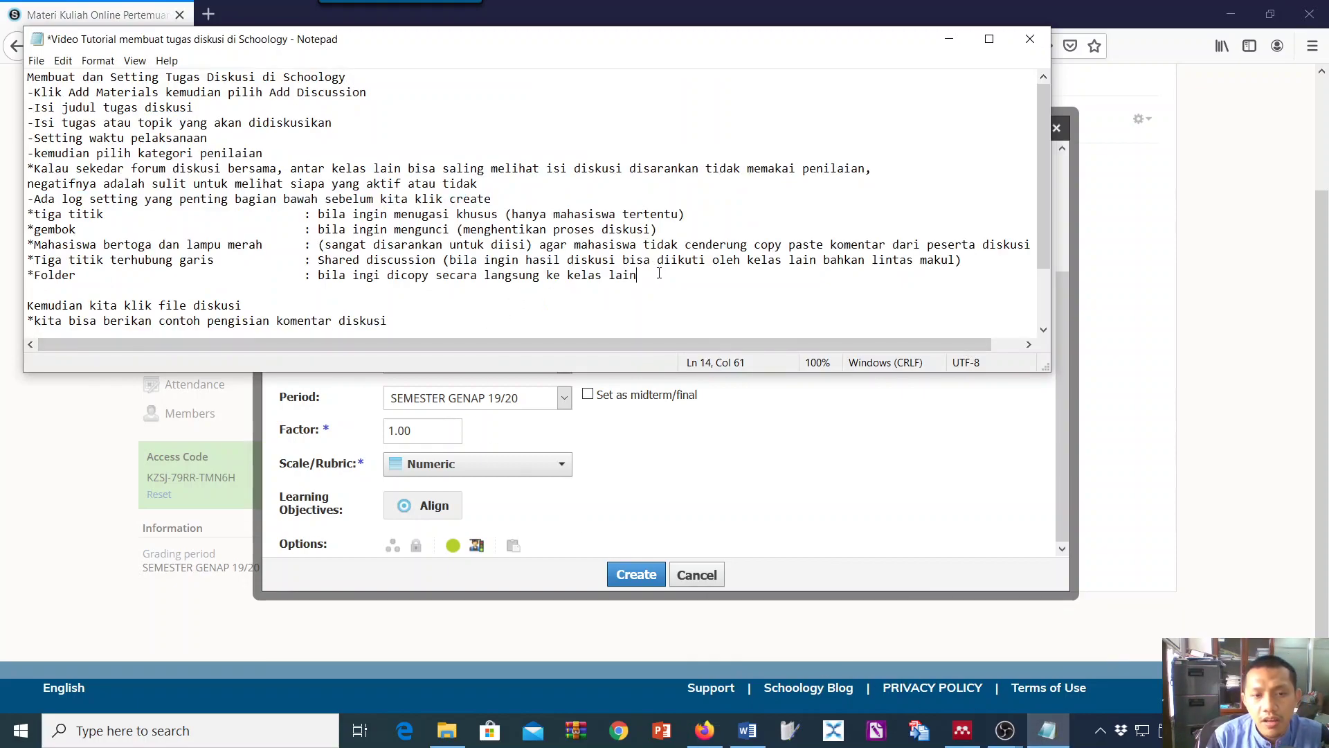
key(Return)
text(Kem)
key(BackSpace)
key(BackSpace)
key(BackSpace)
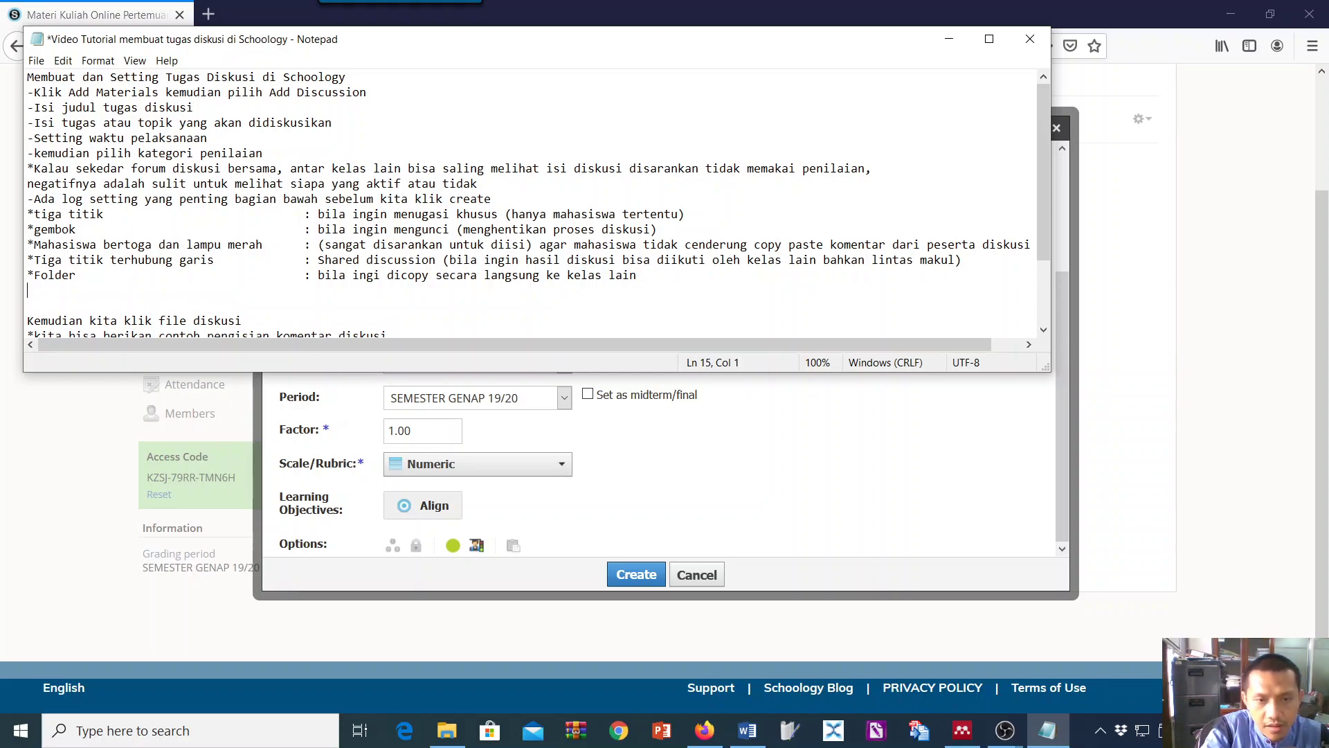
key(BackSpace)
- Extend the Folder note with "(kalau materi lebih dari satu di folder maka cukup nnti saja mencopy folder ke kelas lain"
text(()
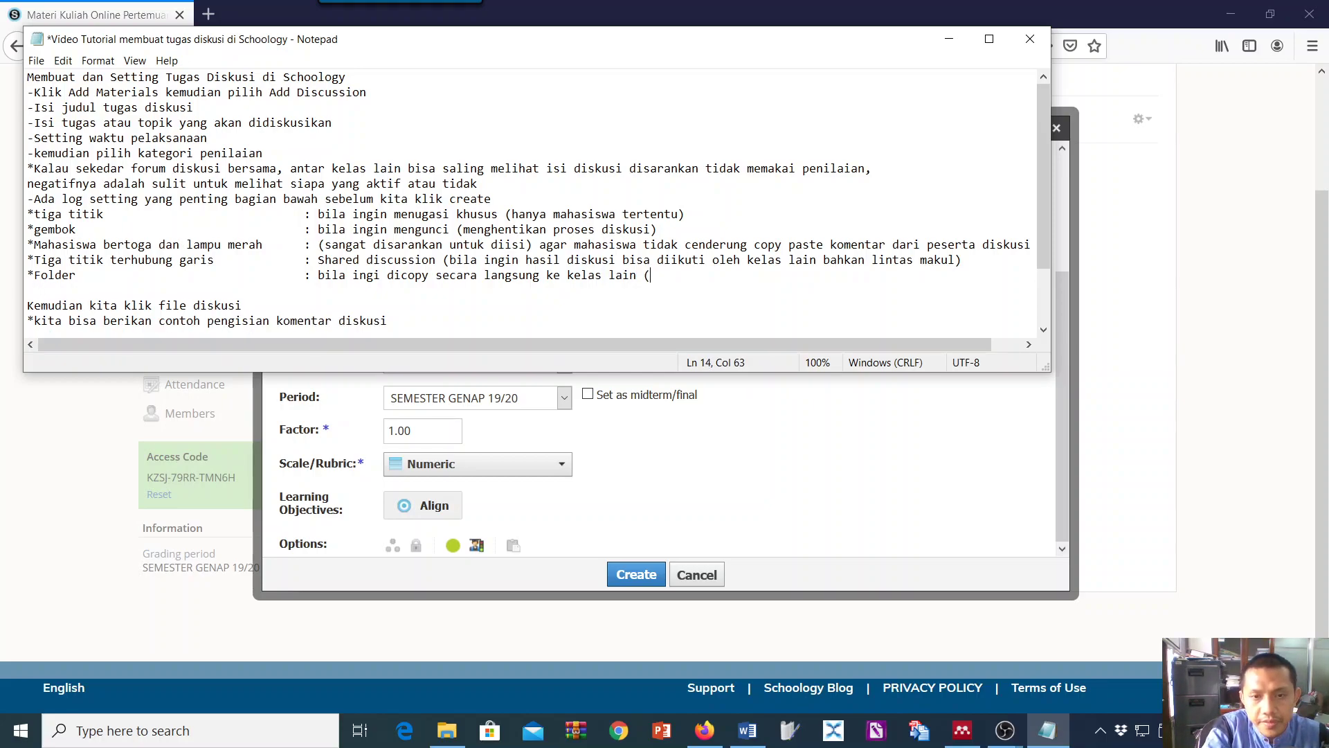
text(akula)
key(BackSpace)
key(BackSpace)
key(BackSpace)
key(BackSpace)
key(BackSpace)
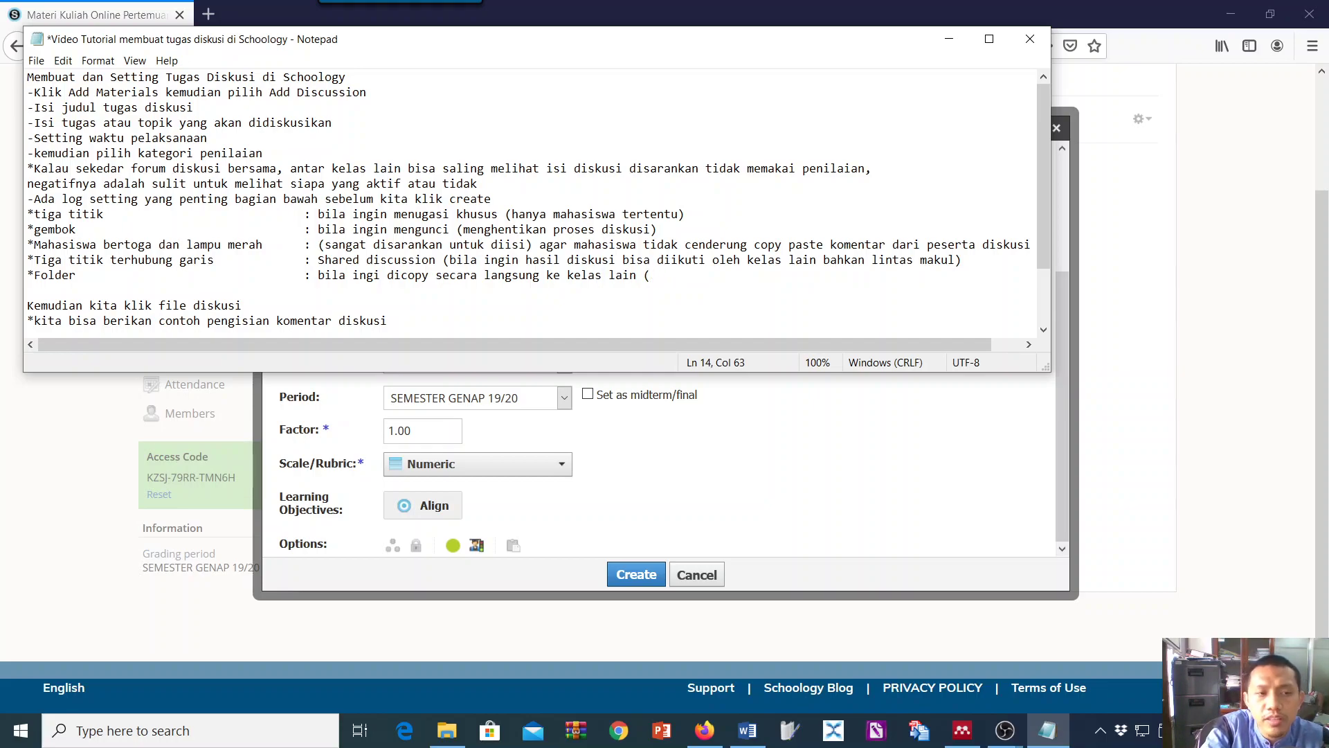
text(kalau materi lebih dari )
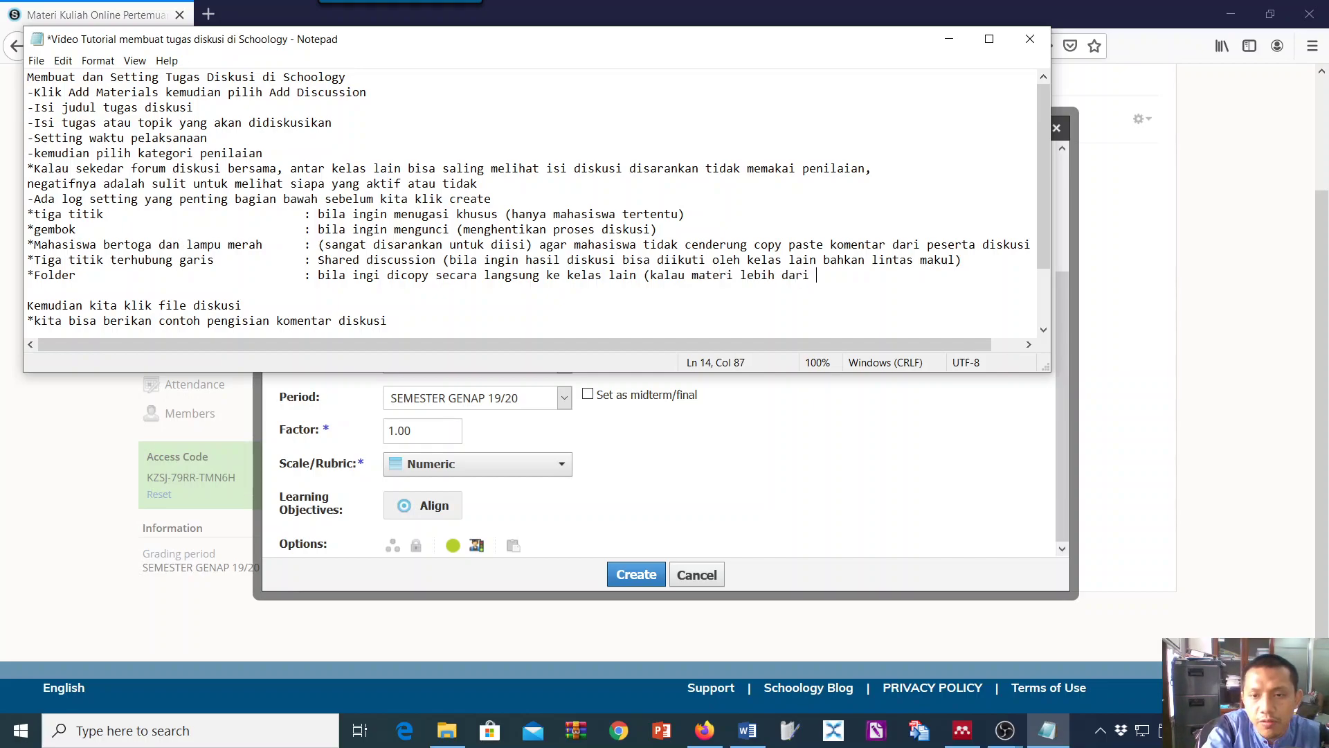
text(satu di )
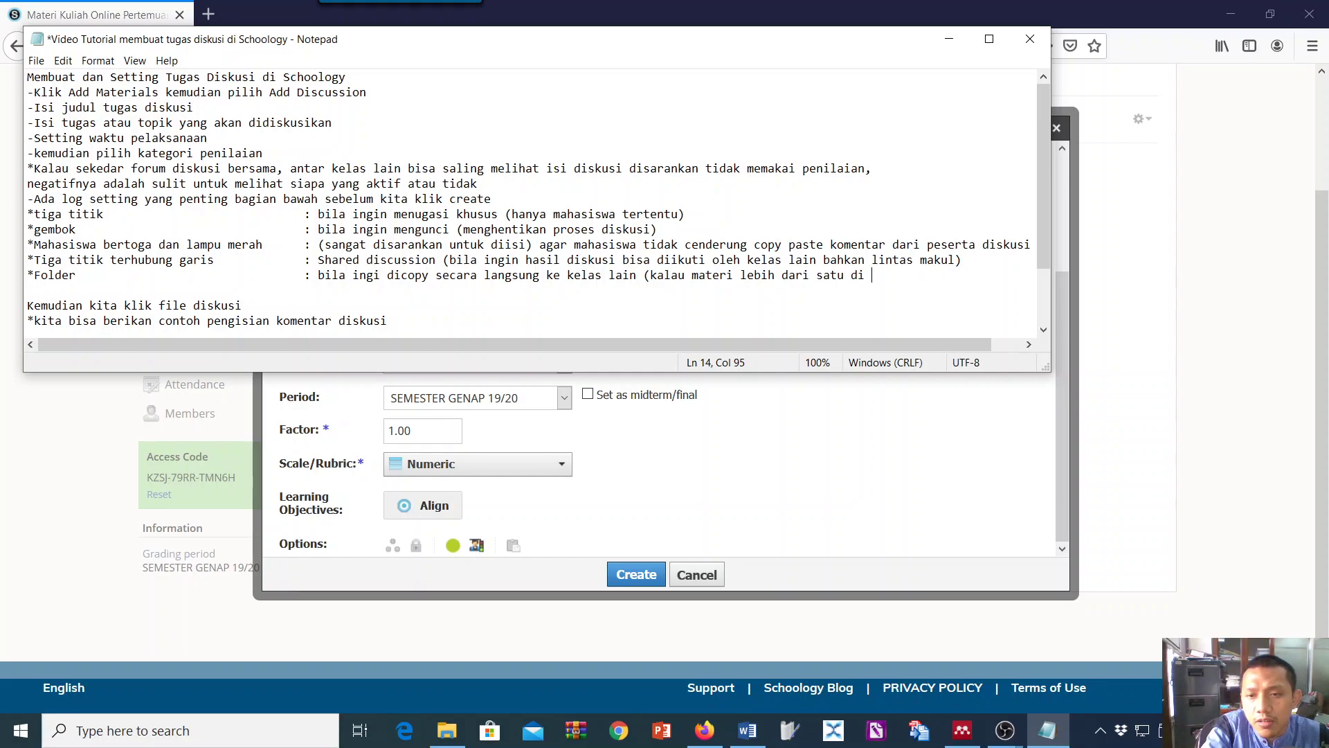
text(foo)
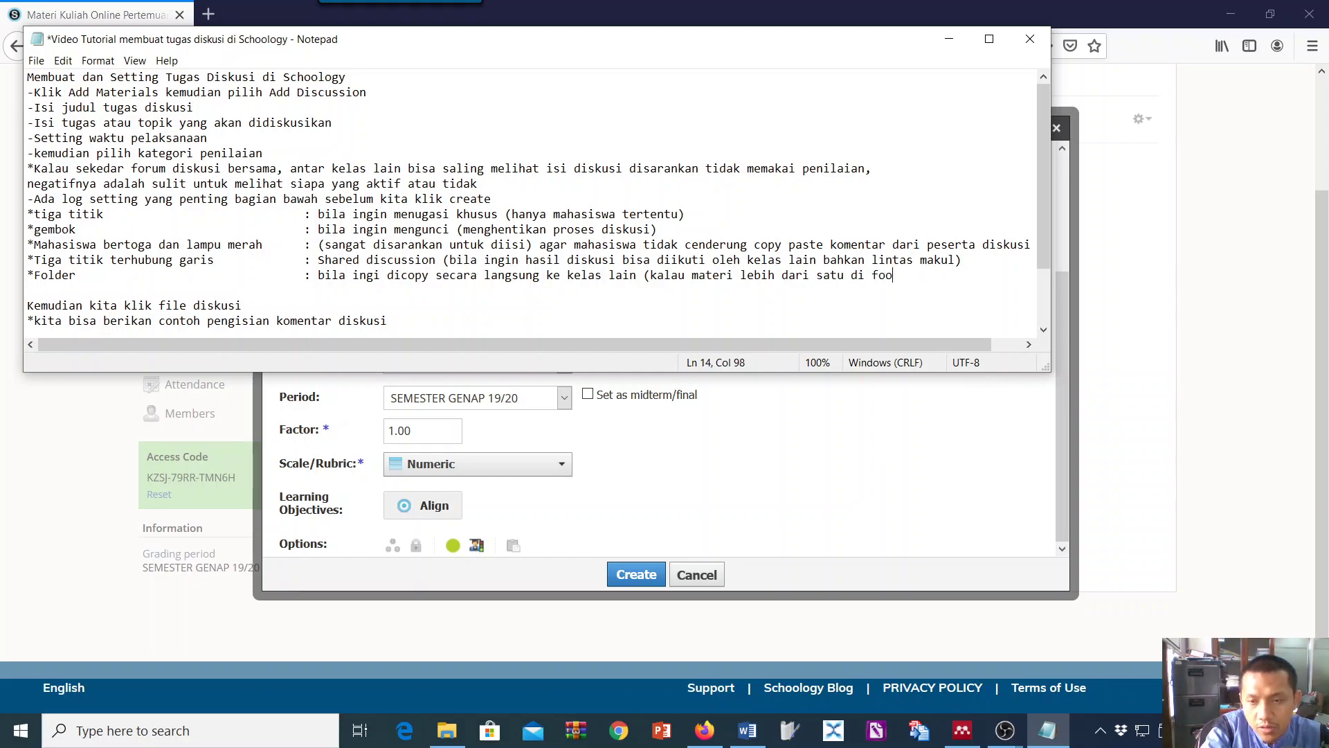
key(BackSpace)
text(lder maka)
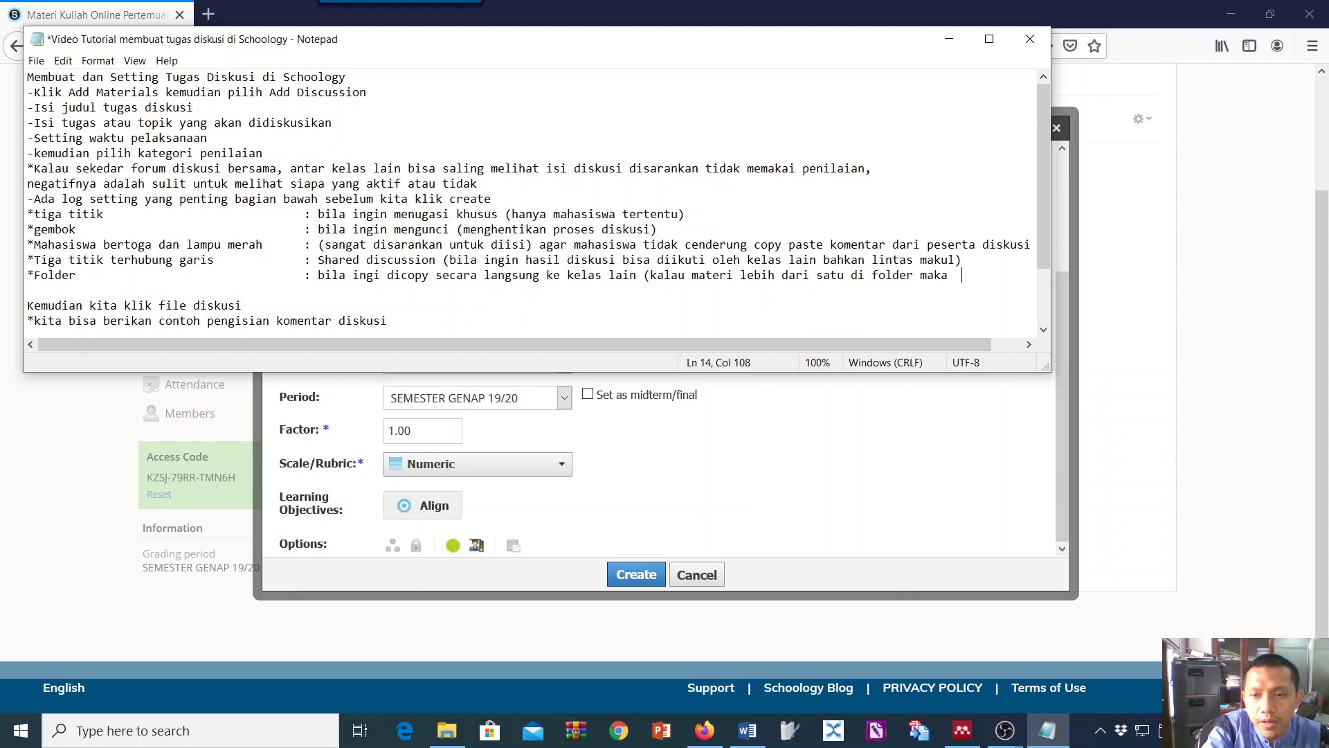
text( cu)
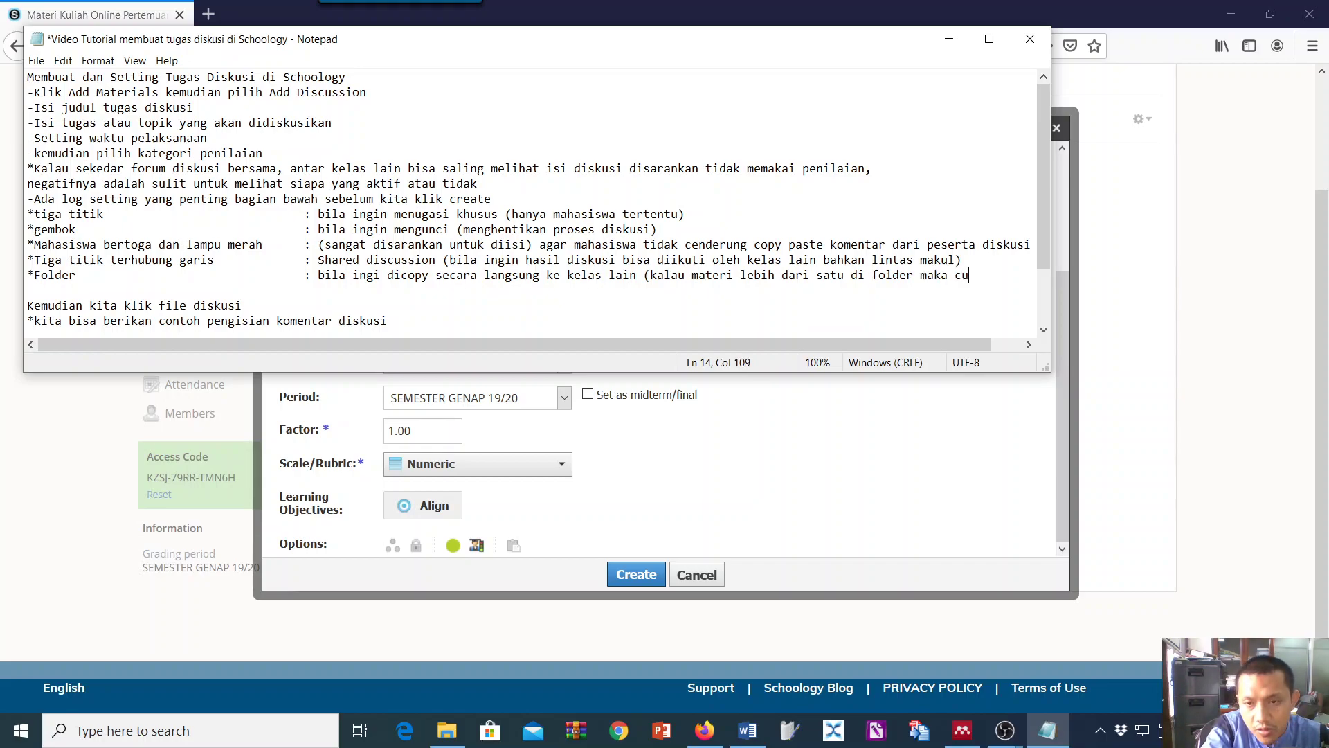
text(kup nnti)
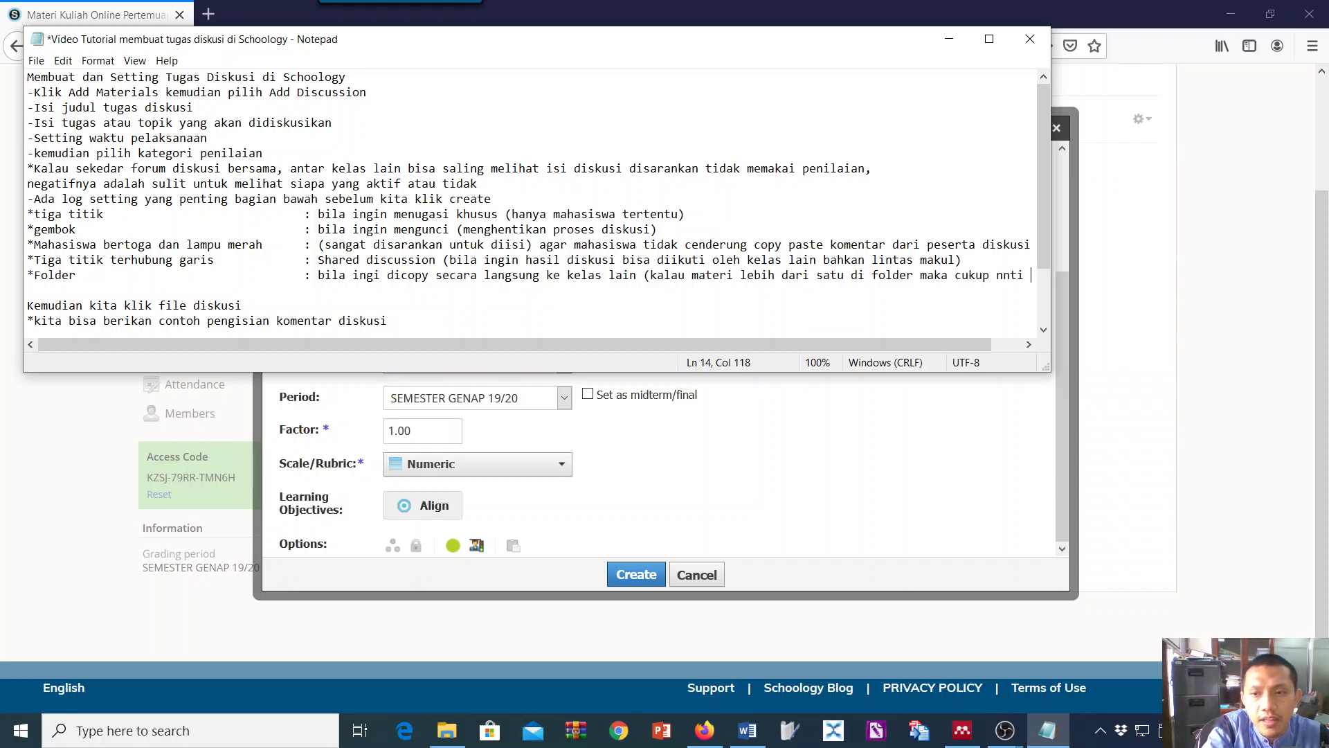
text( saja)
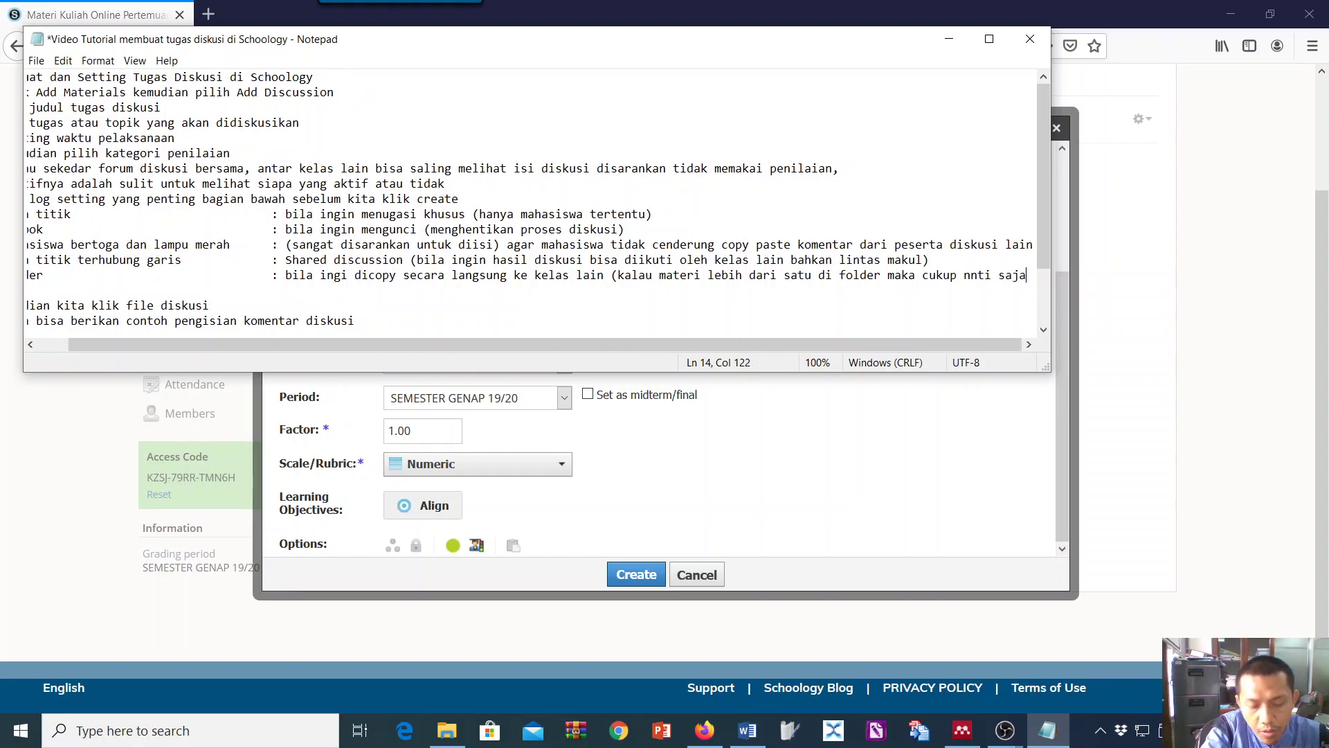
text( mencopy )
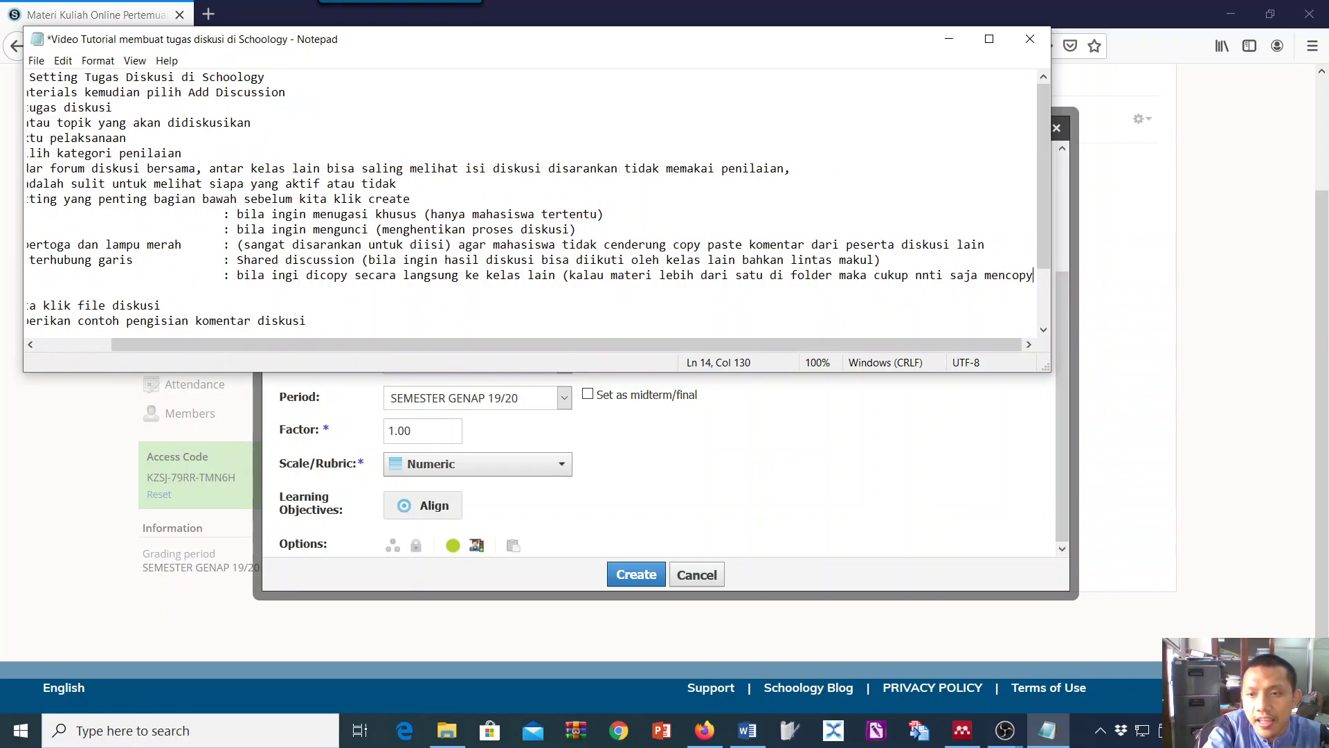
text(folder)
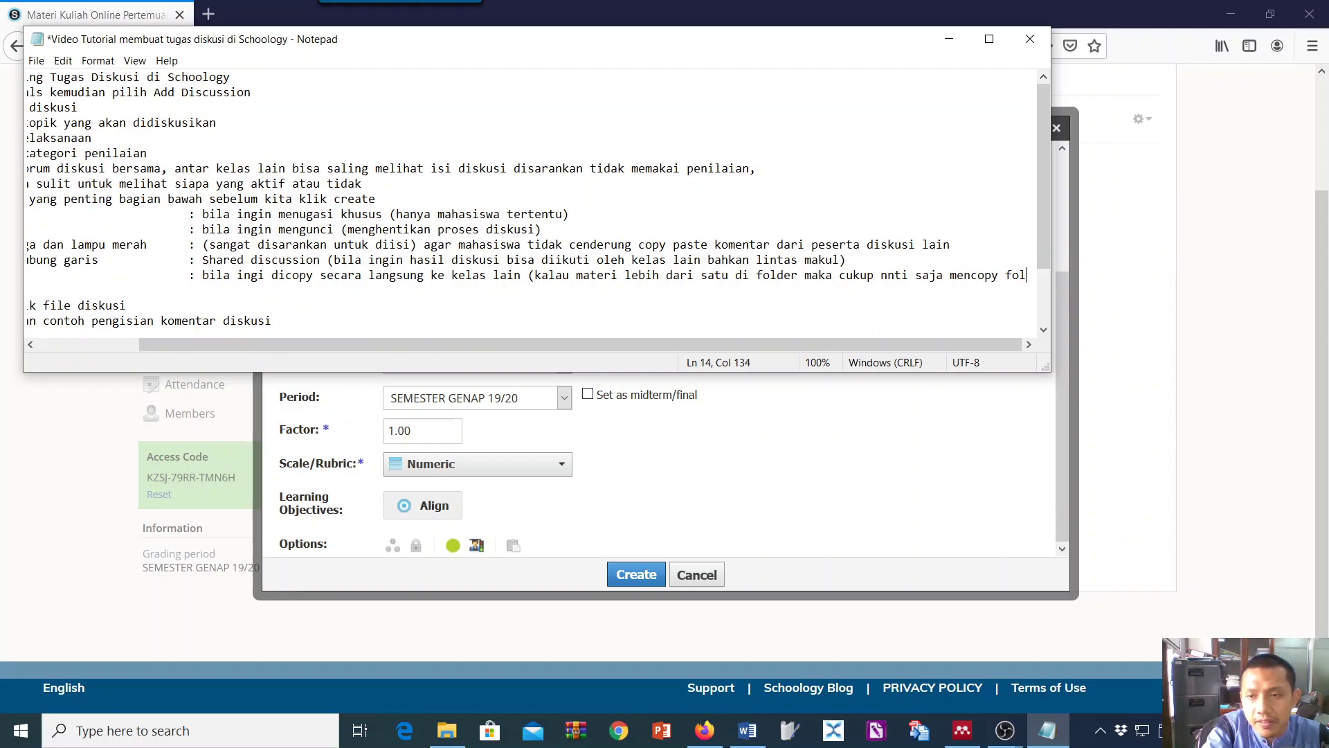
text( ke las lai)
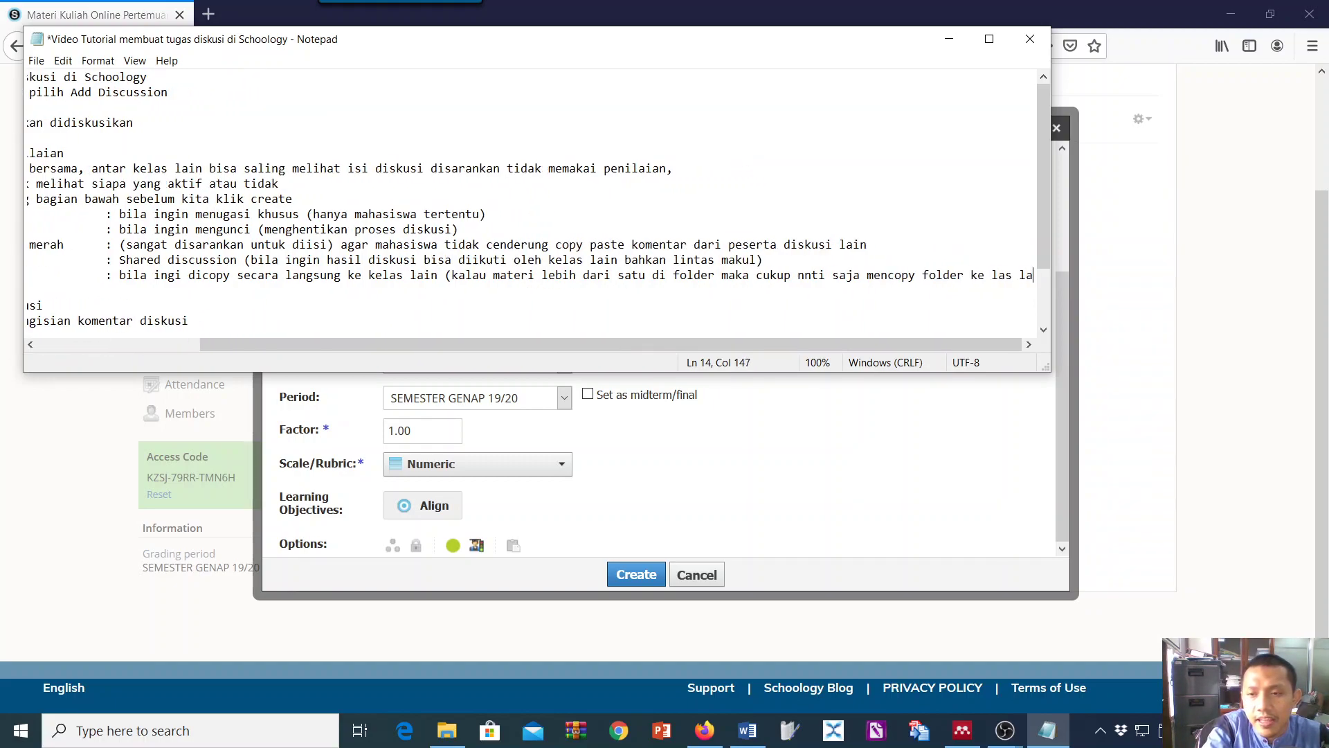
key(BackSpace)
key(BackSpace)
key(BackSpace)
key(BackSpace)
key(BackSpace)
key(BackSpace)
key(BackSpace)
text(kelas)
key(BackSpace)
text(s lain)
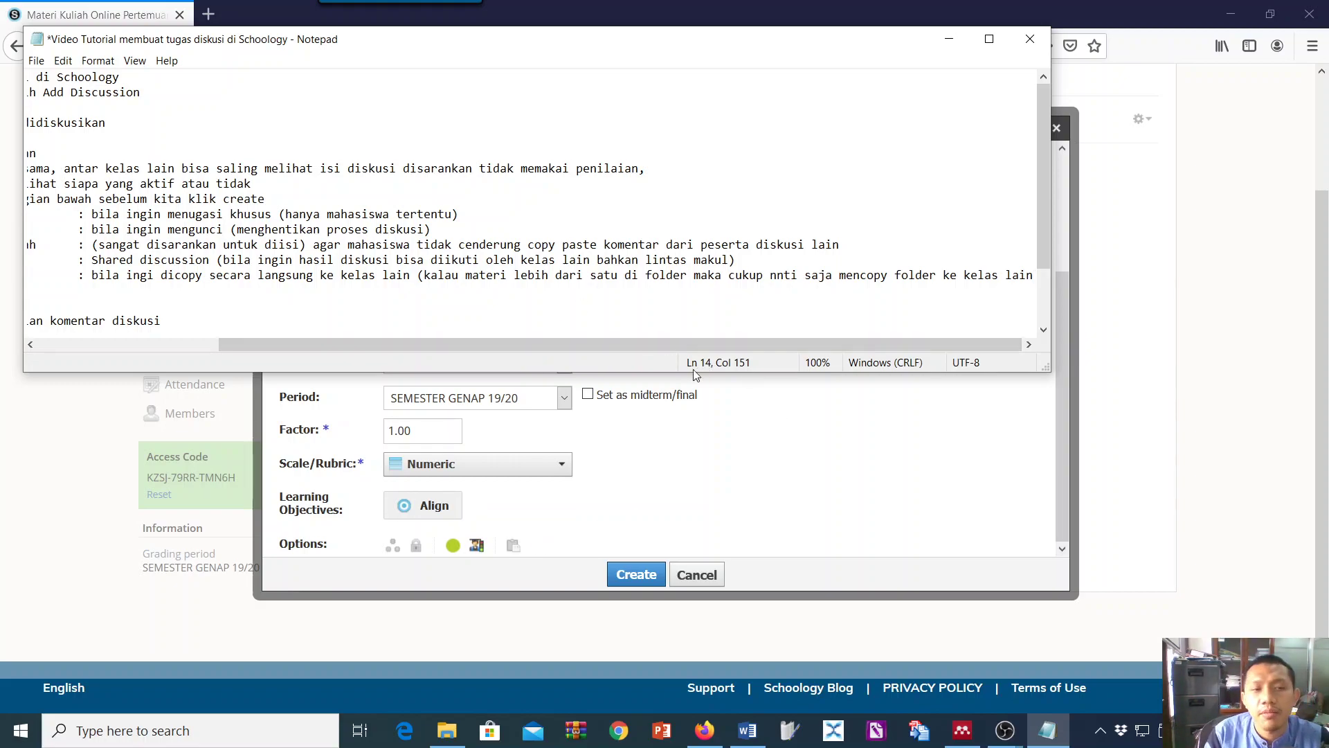
drag(533, 346, 405, 368)
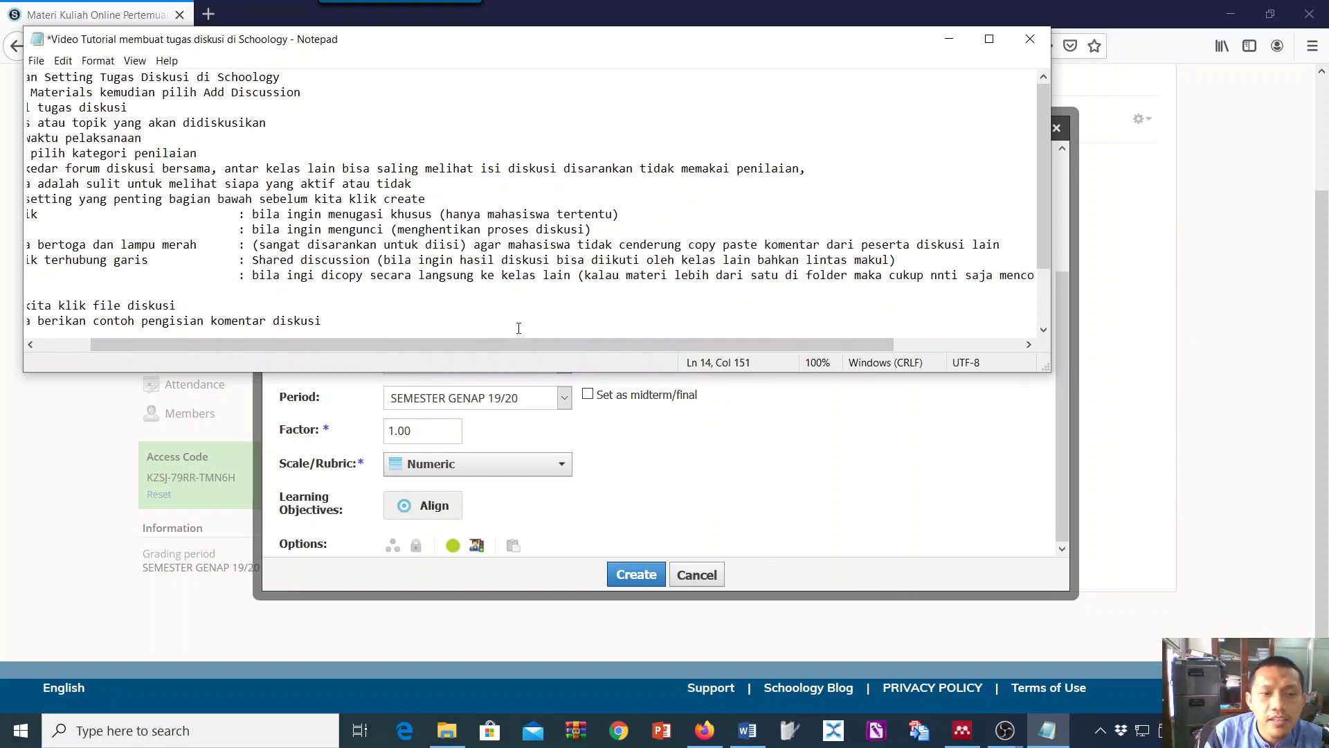
drag(493, 353, 416, 353)
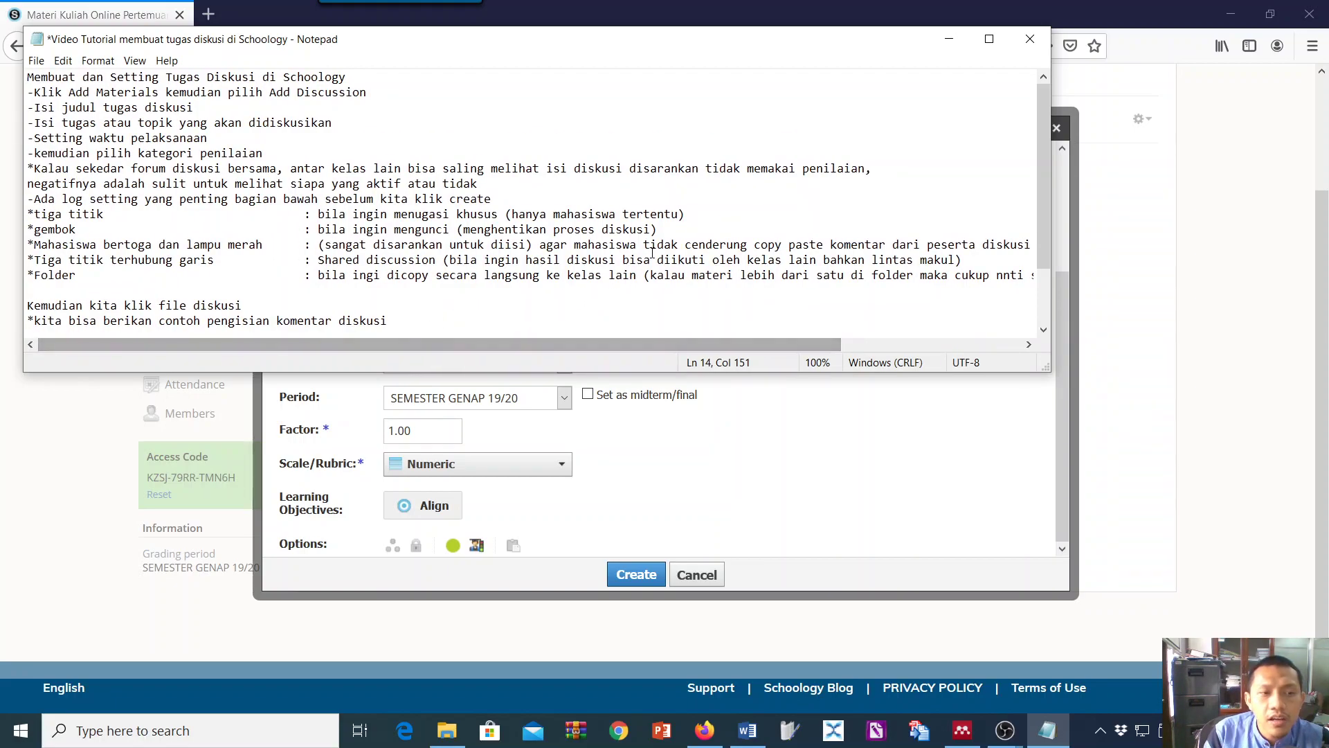
- Return to the Schoology form, create the configured discussion, and open Tugas Diskusi Pertemuan ke 10 (Minggu ke 10)
click(949, 39)
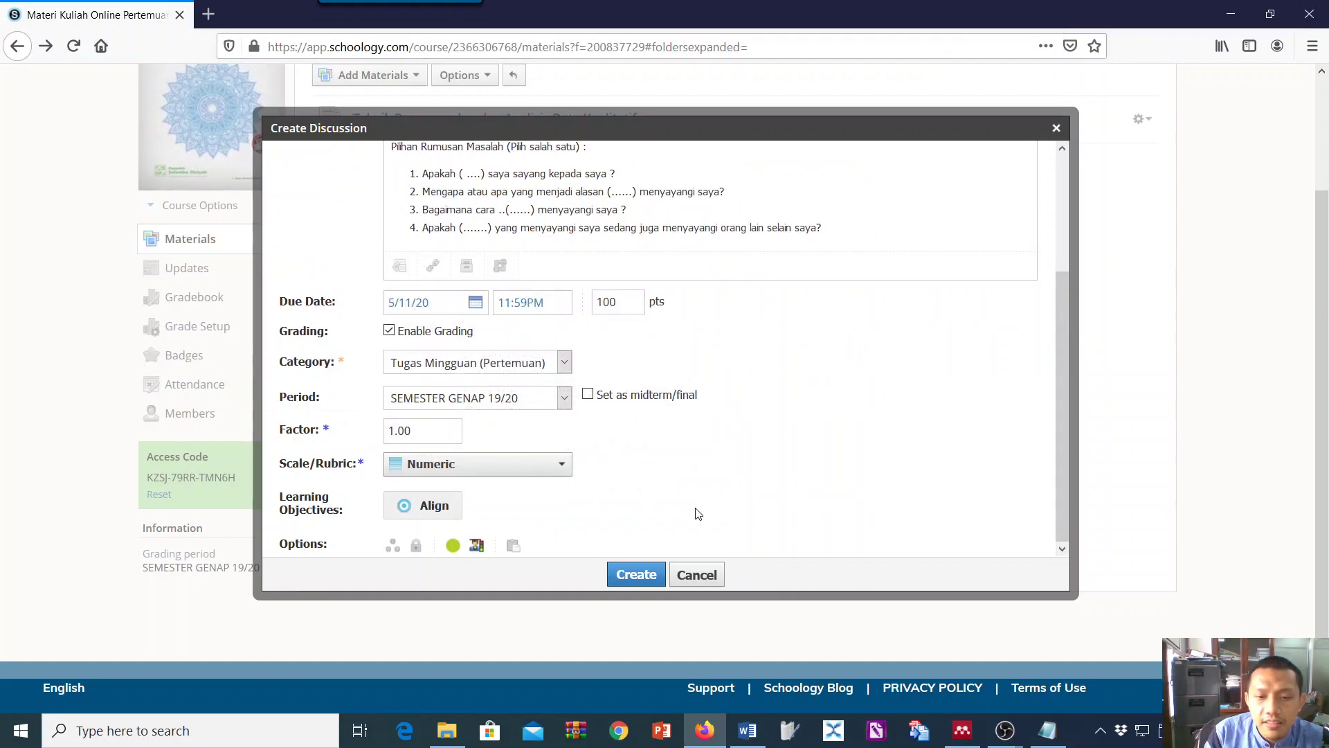
click(635, 575)
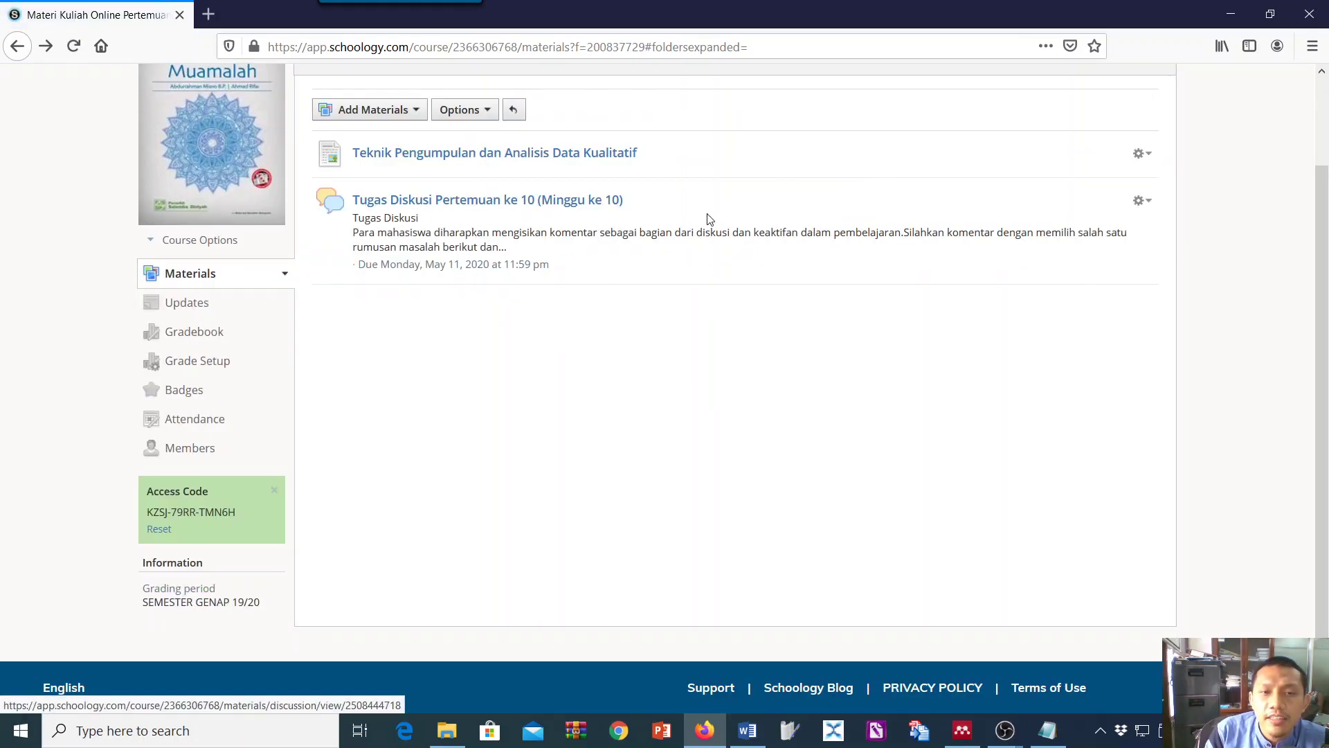
click(445, 199)
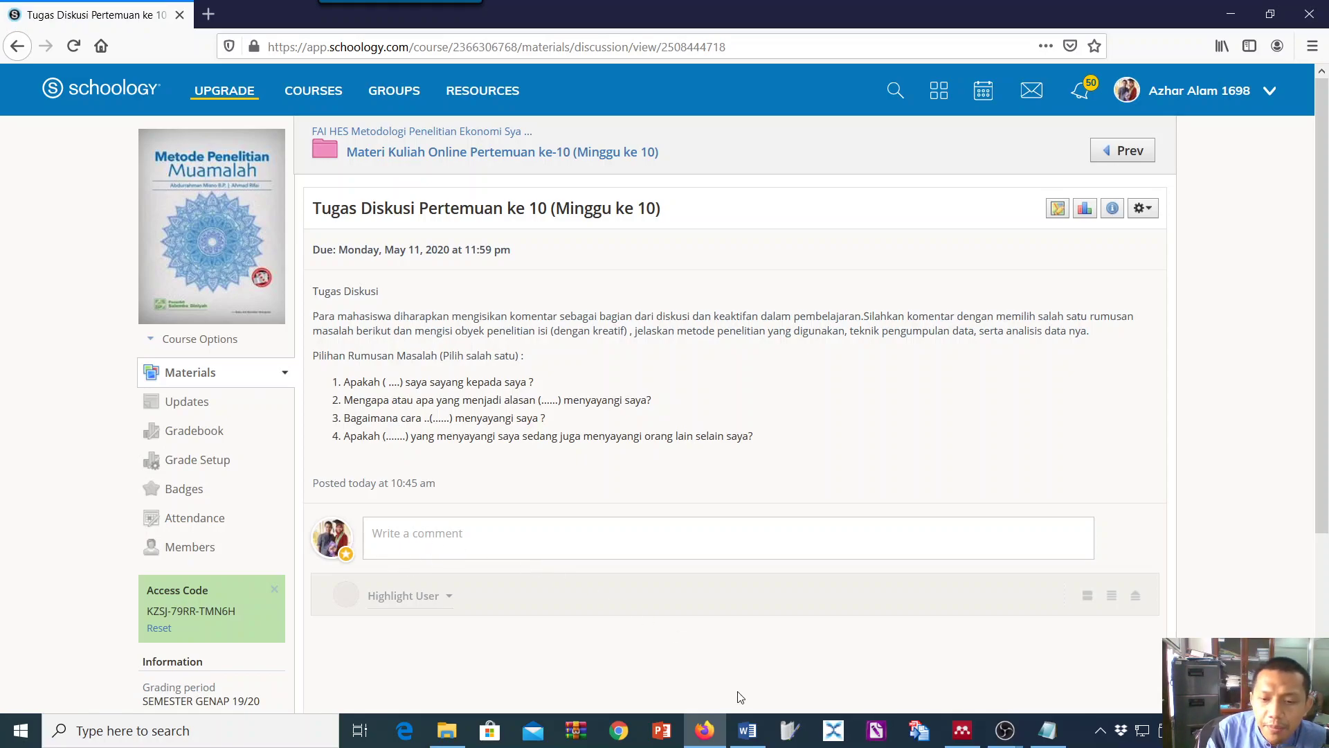
- Switch to the Word document Soal Untuk Diskusi and copy the Contoh Jawaban Diskusi heading with its sample answer
click(747, 730)
drag(418, 457, 499, 564)
key(ctrl+c)
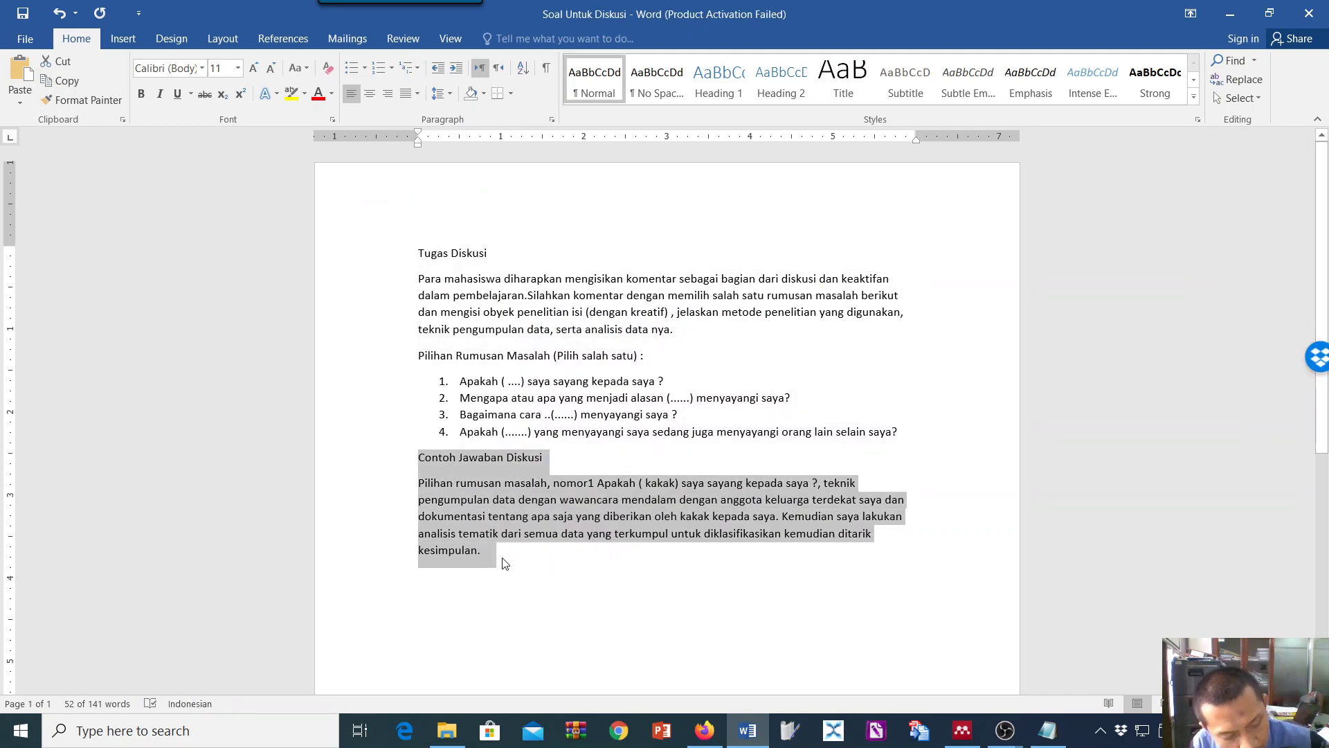
- Return to the Schoology discussion in Firefox, post the copied sample answer as a comment, and review it
click(703, 734)
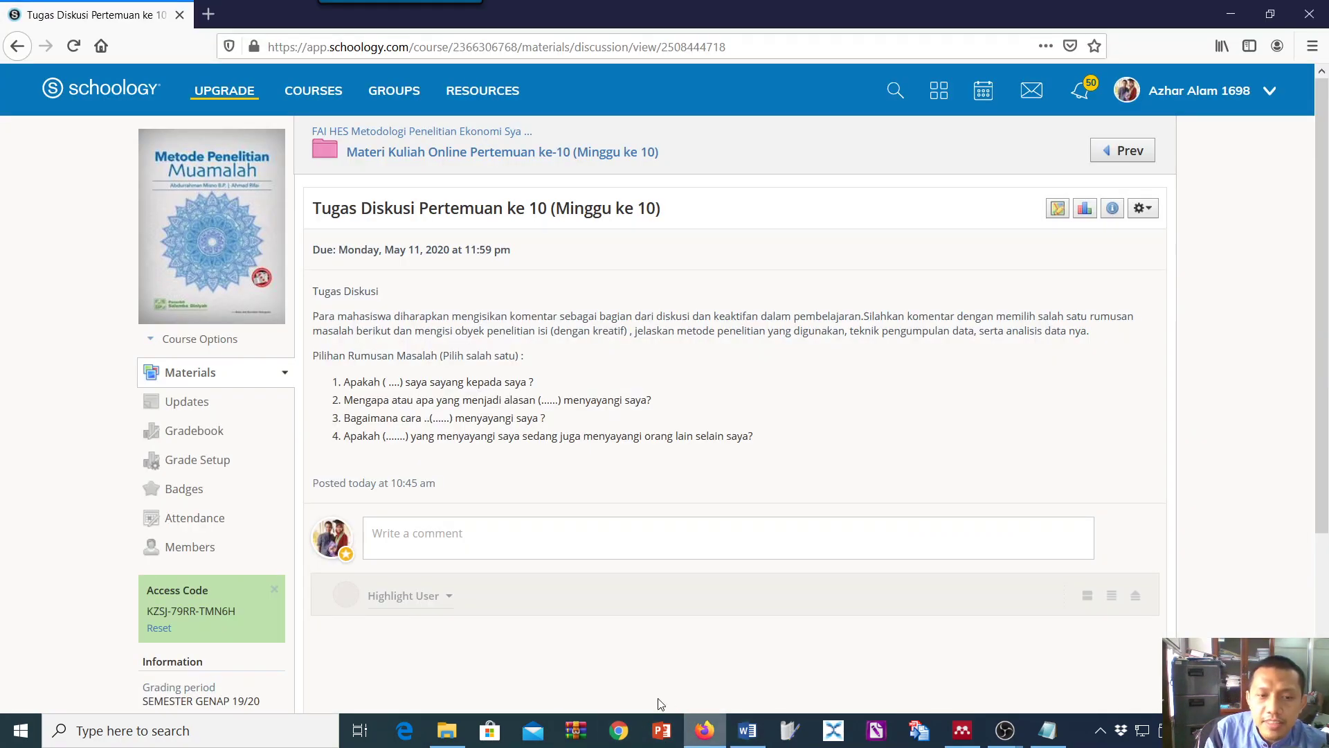
click(393, 540)
key(ctrl+v)
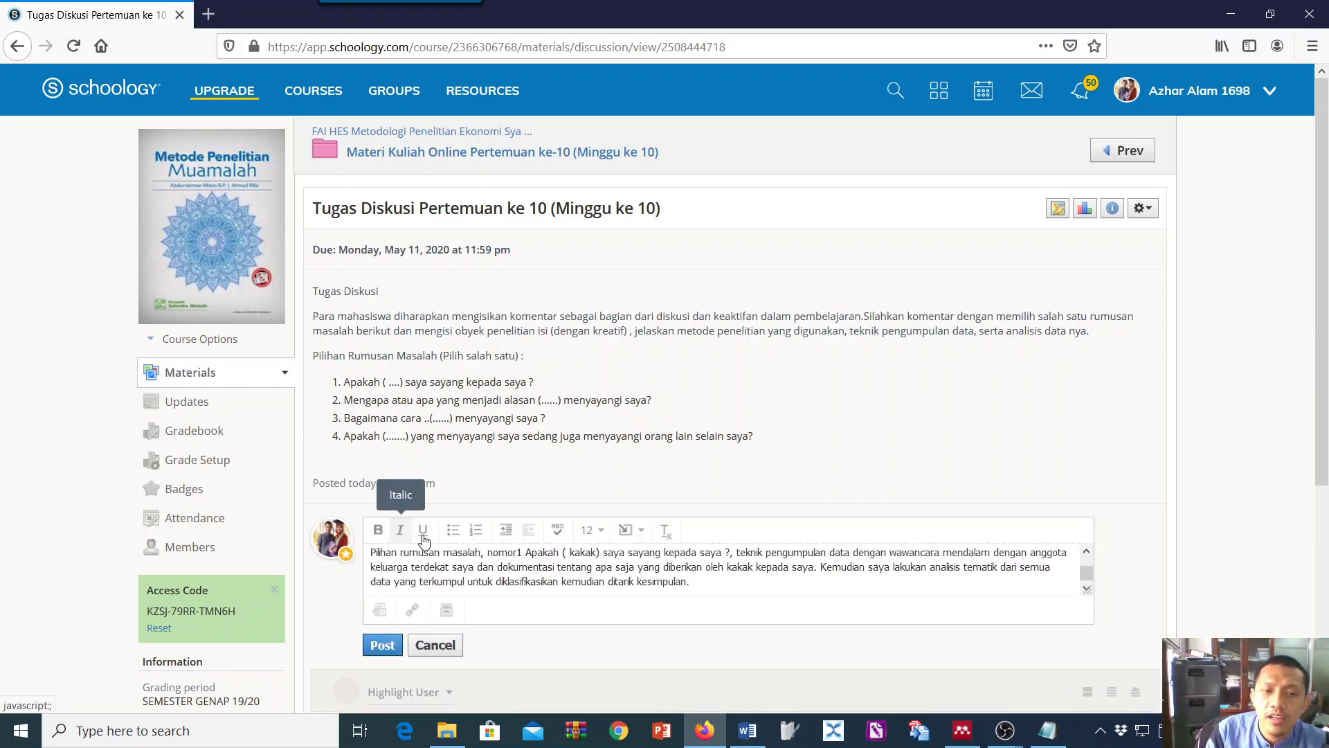
click(382, 645)
scroll(378, 645, down, 2)
scroll(377, 648, down, 3)
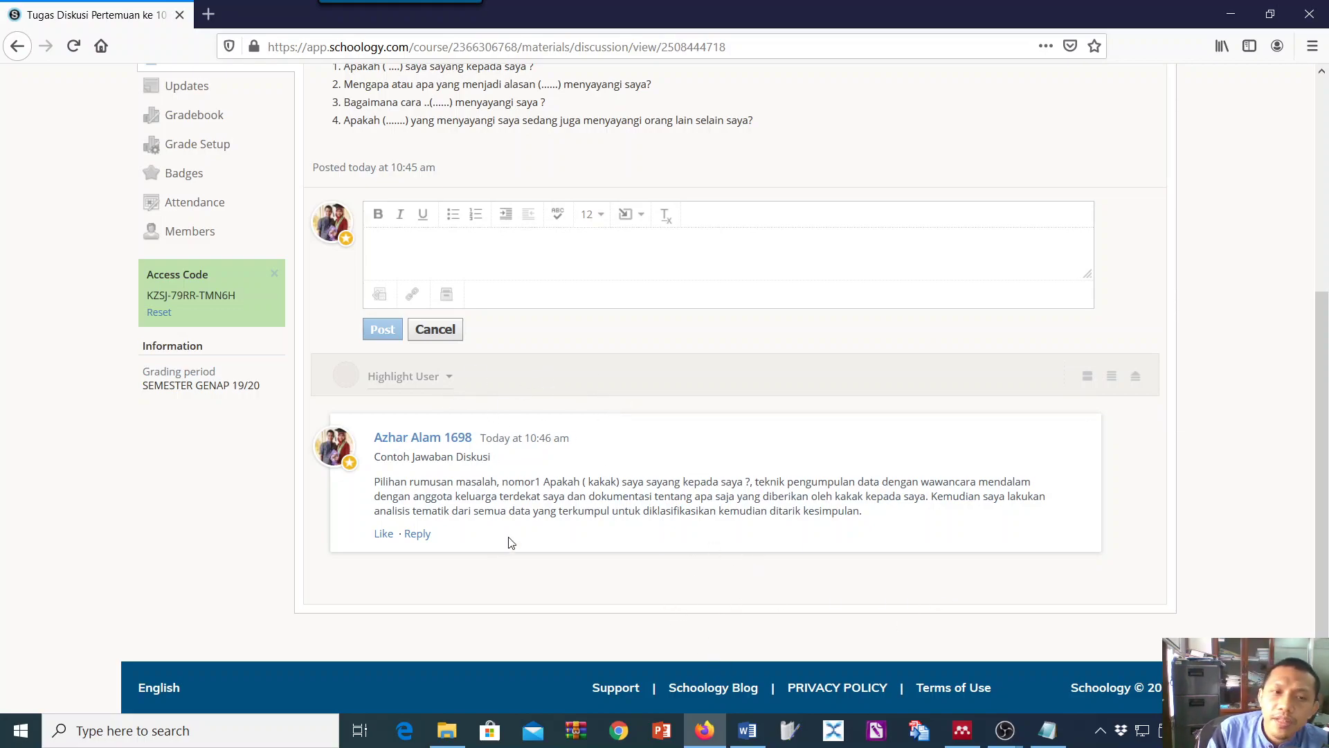
scroll(558, 474, up, 5)
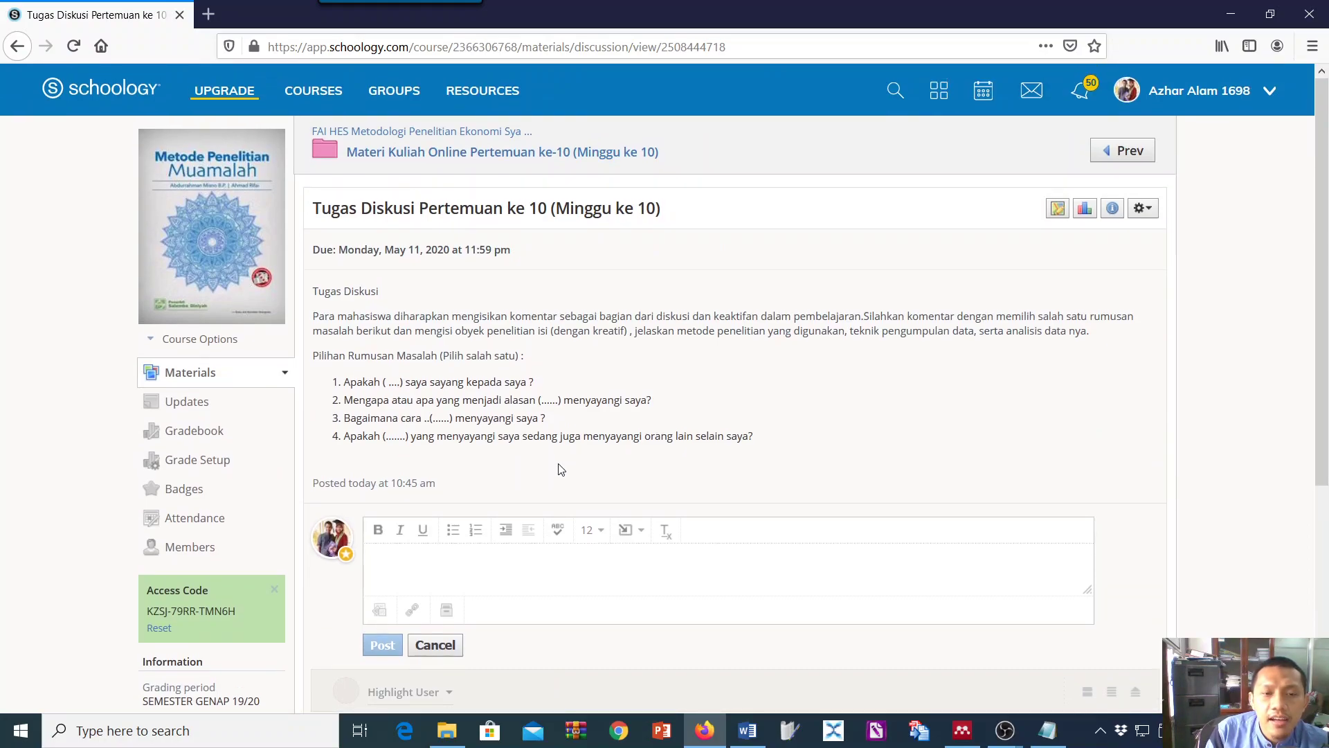
scroll(558, 468, down, 5)
scroll(436, 466, up, 5)
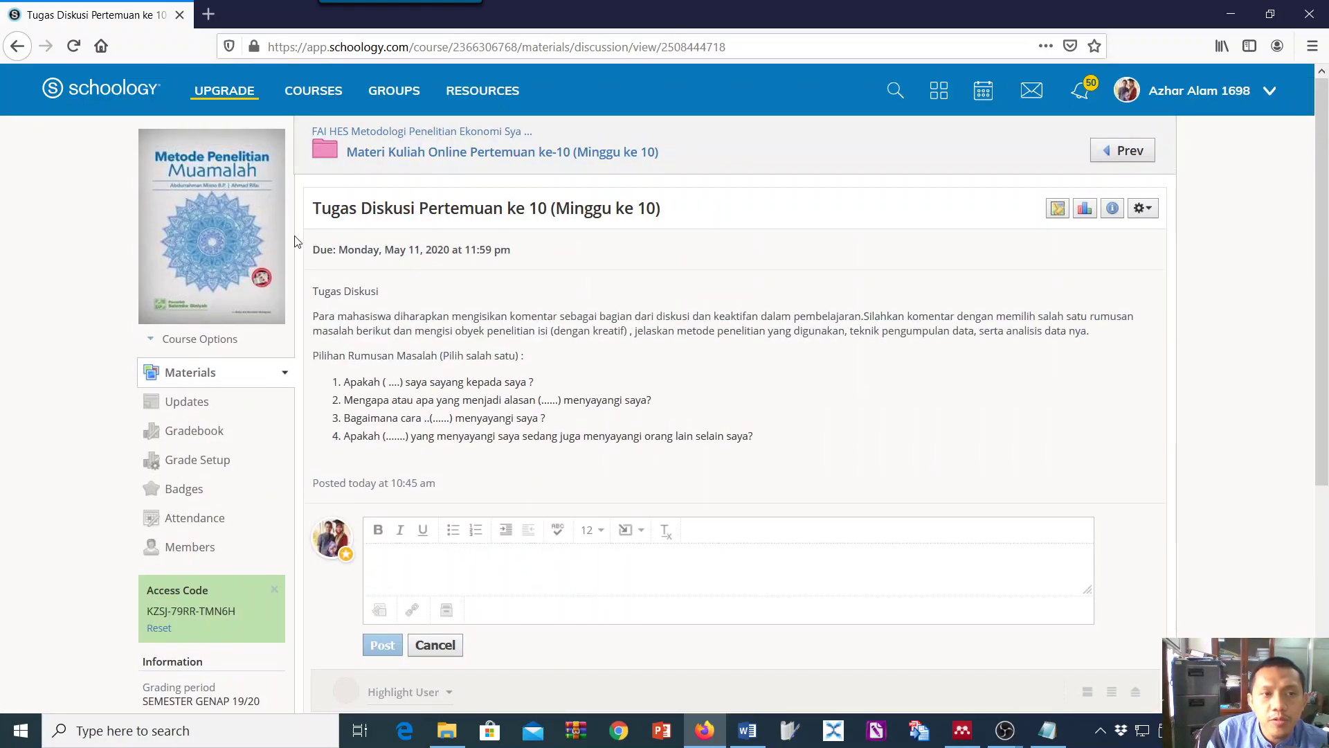
- Go to the Kelas A course of FAI HES Metodologi Penelitian Ekonomi Syariah and open the discussion Wadah Diskusi Pembuatan Proposal PKM-P
click(316, 102)
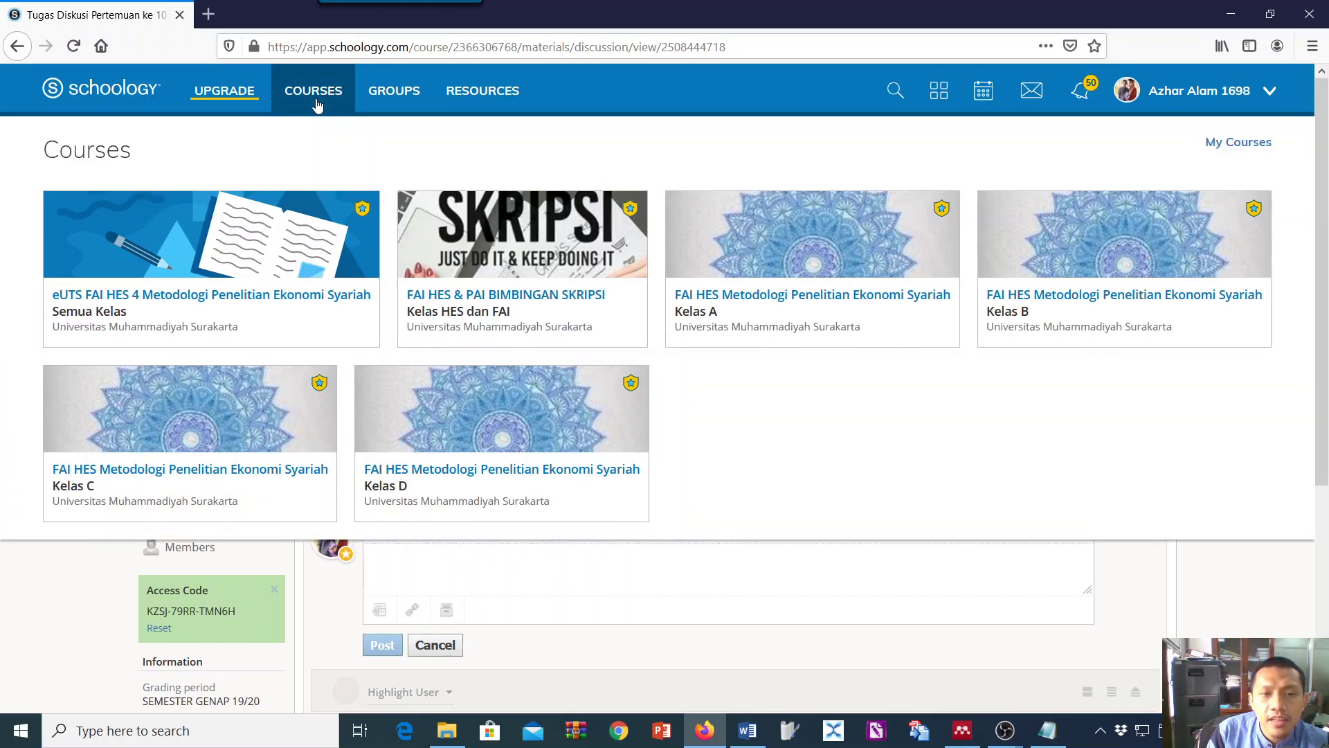
click(844, 333)
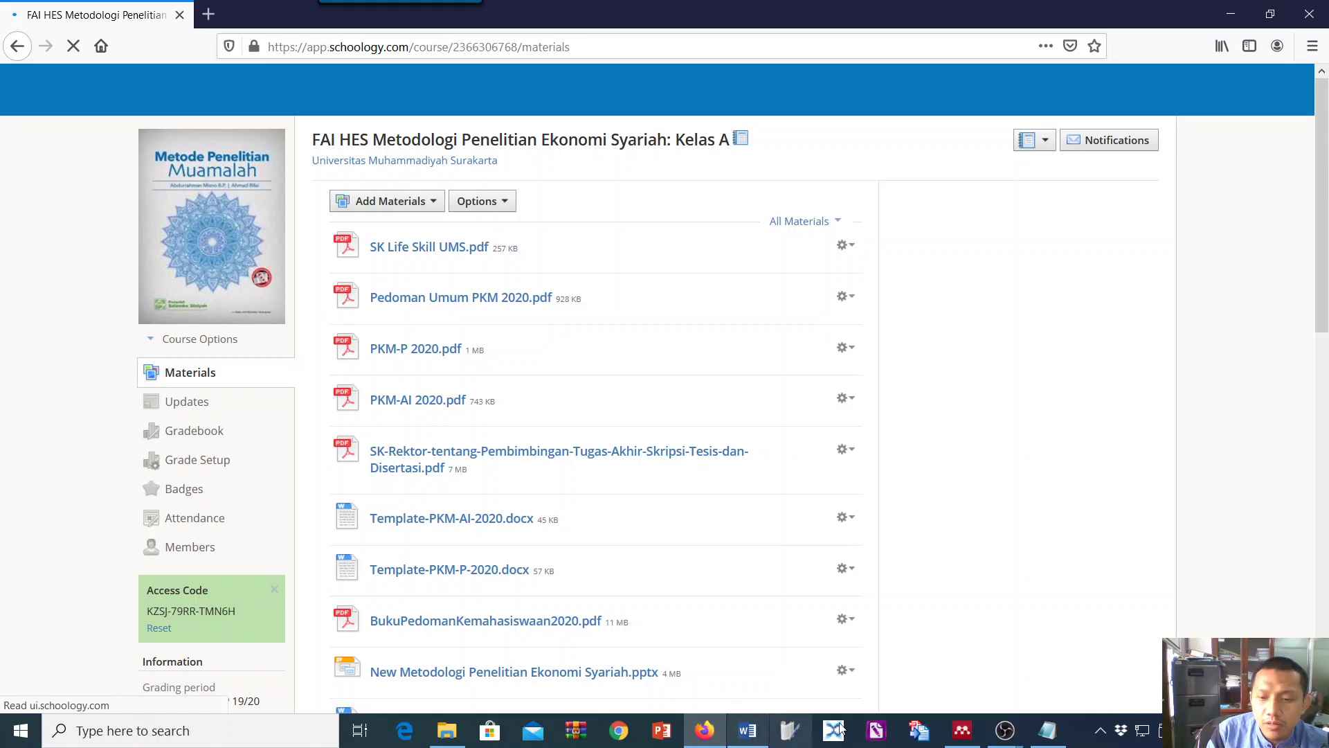
scroll(550, 601, down, 1)
scroll(551, 601, down, 3)
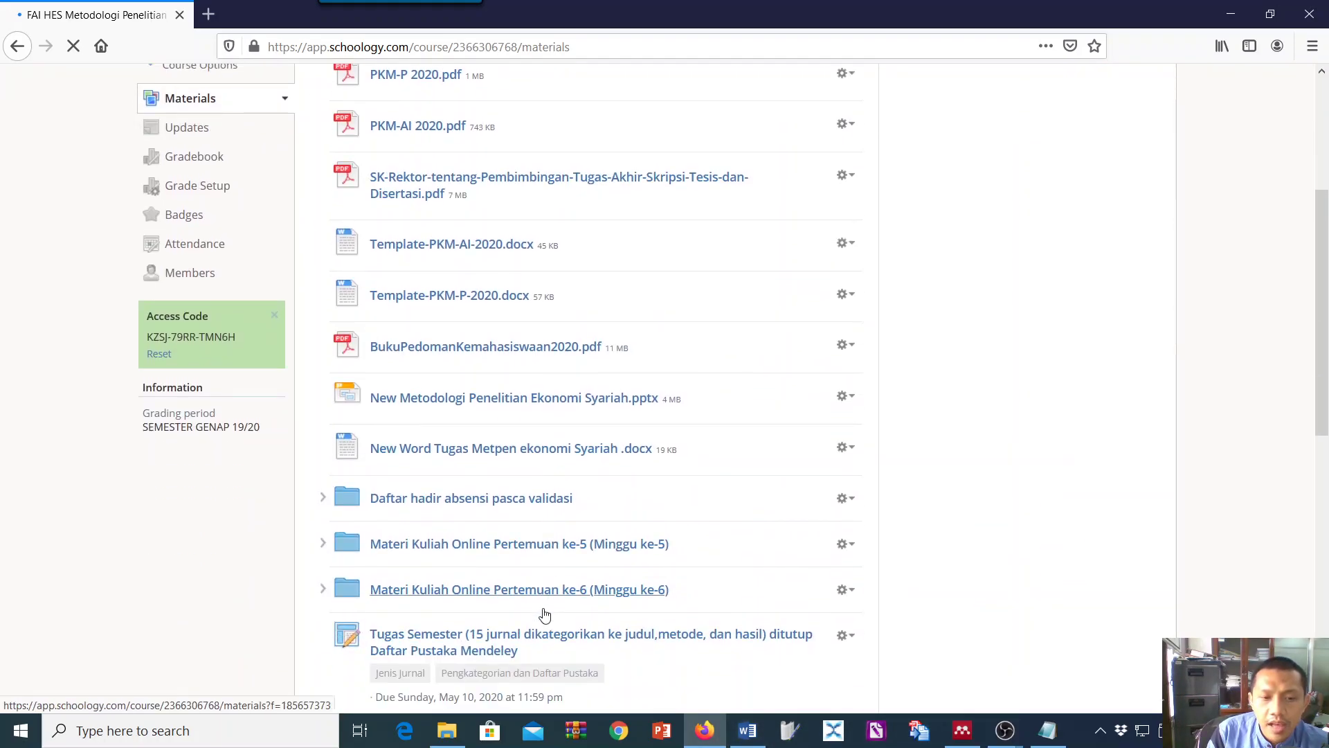
scroll(522, 413, down, 4)
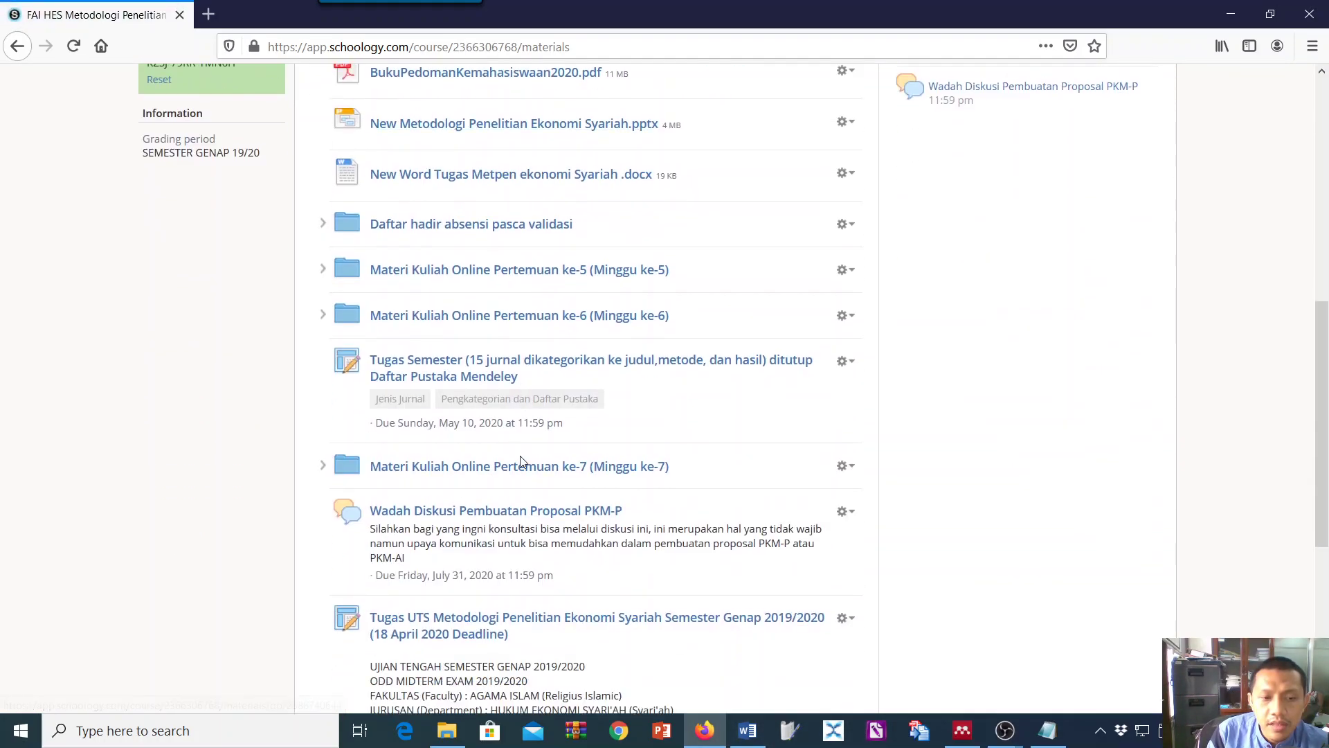
click(522, 510)
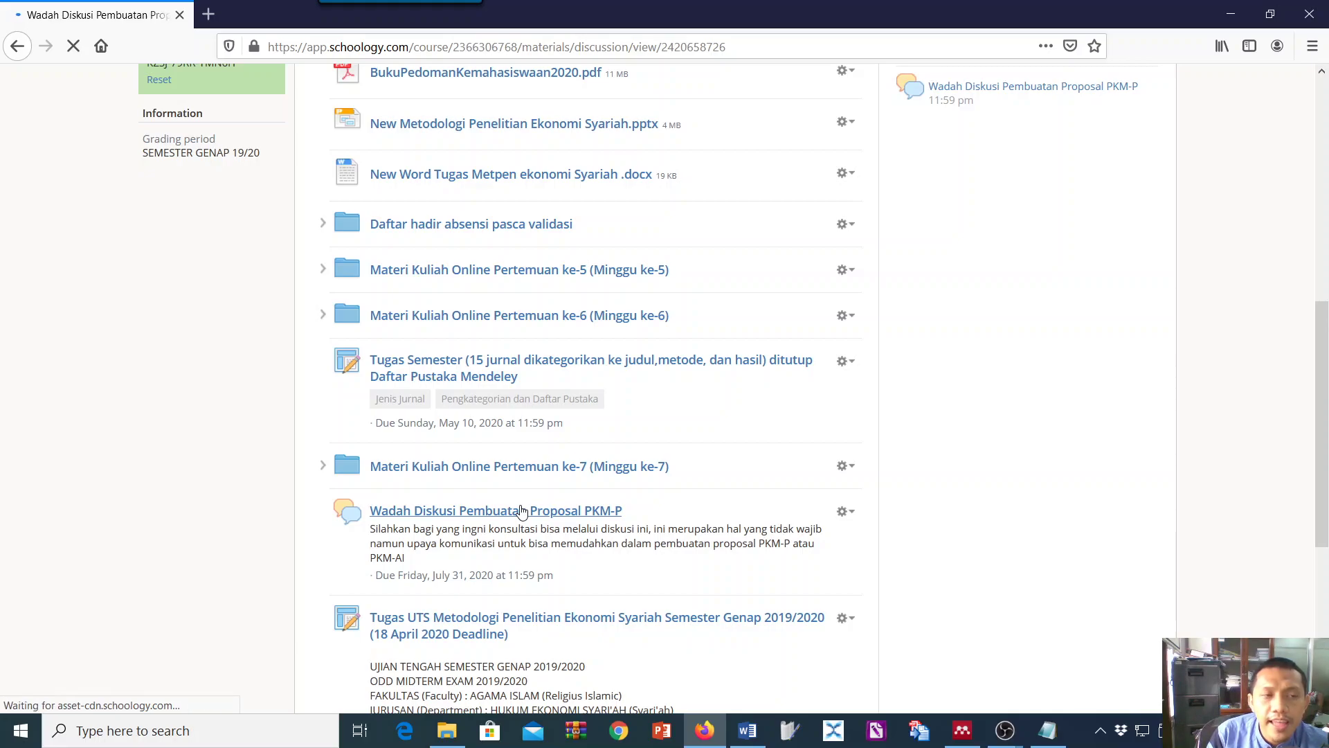
- Examine the posts in the PKM-P discussion and the Highlight User list showing how often each participant has posted
scroll(678, 462, down, 5)
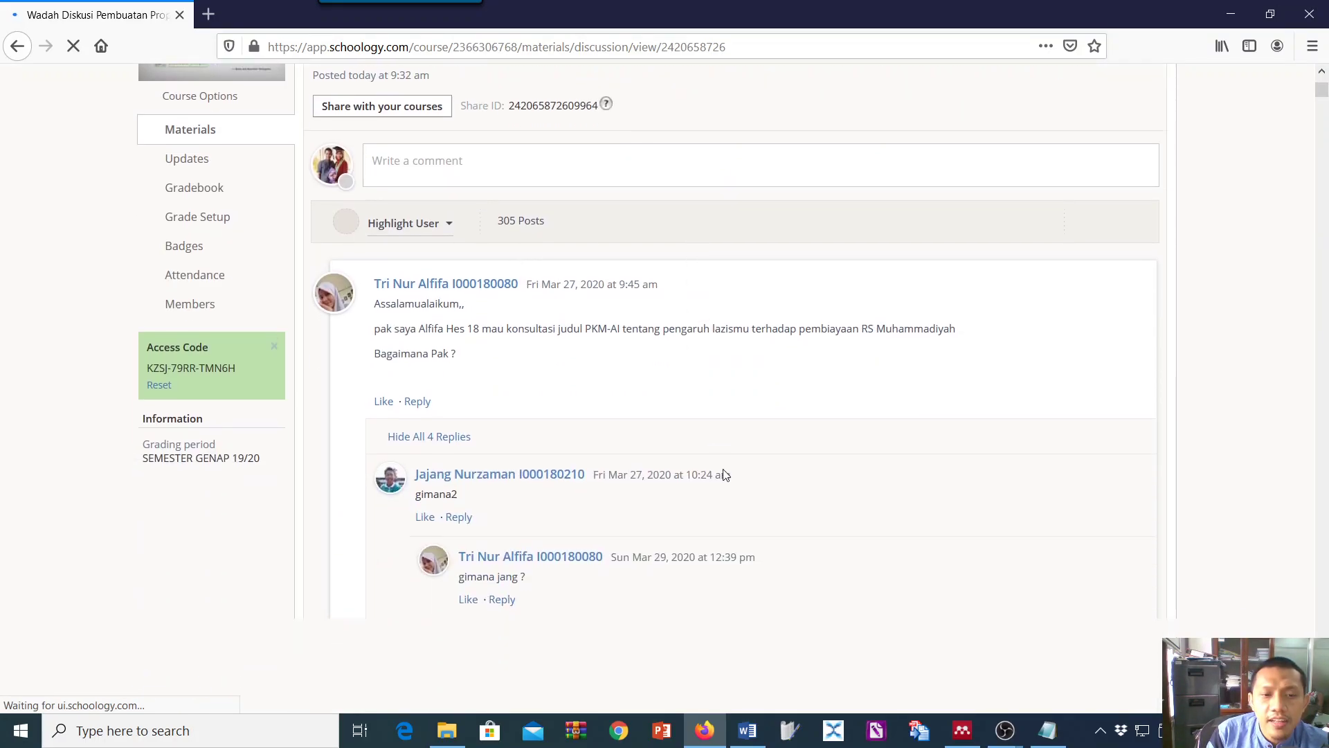
scroll(887, 458, up, 1)
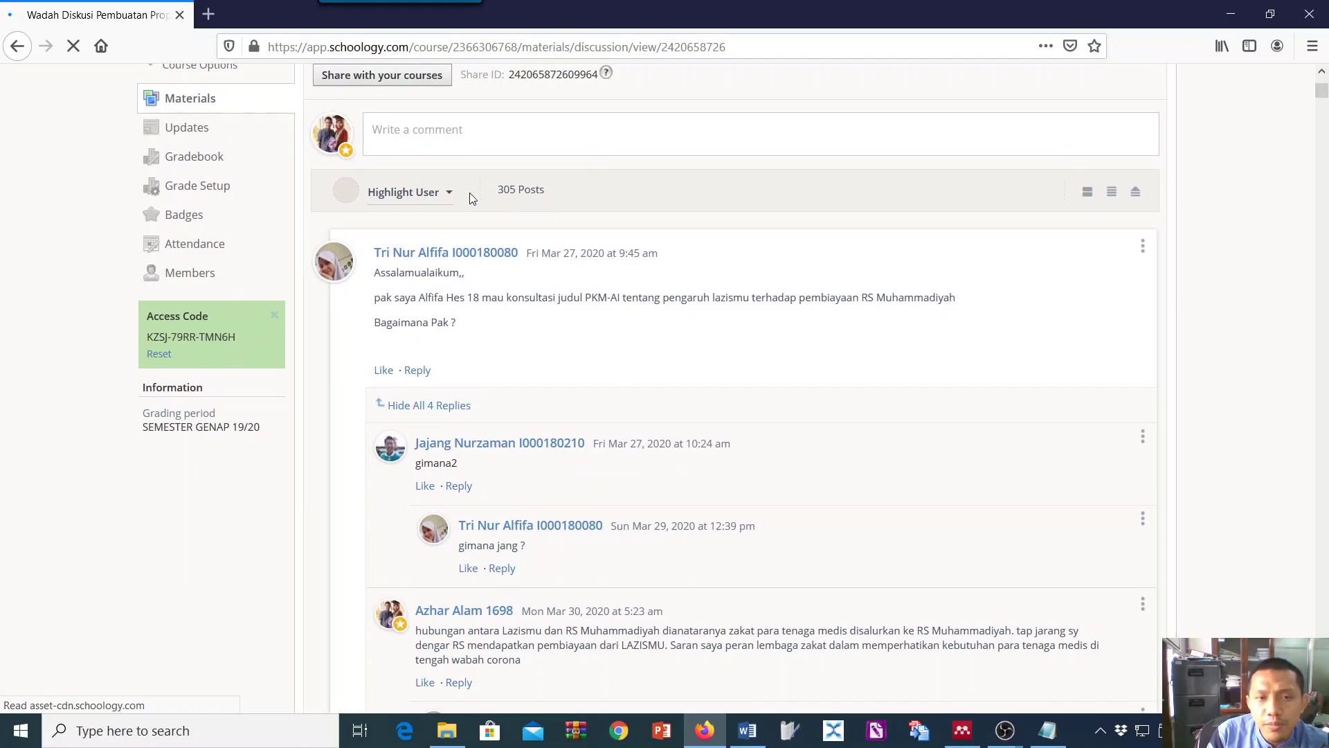
click(432, 201)
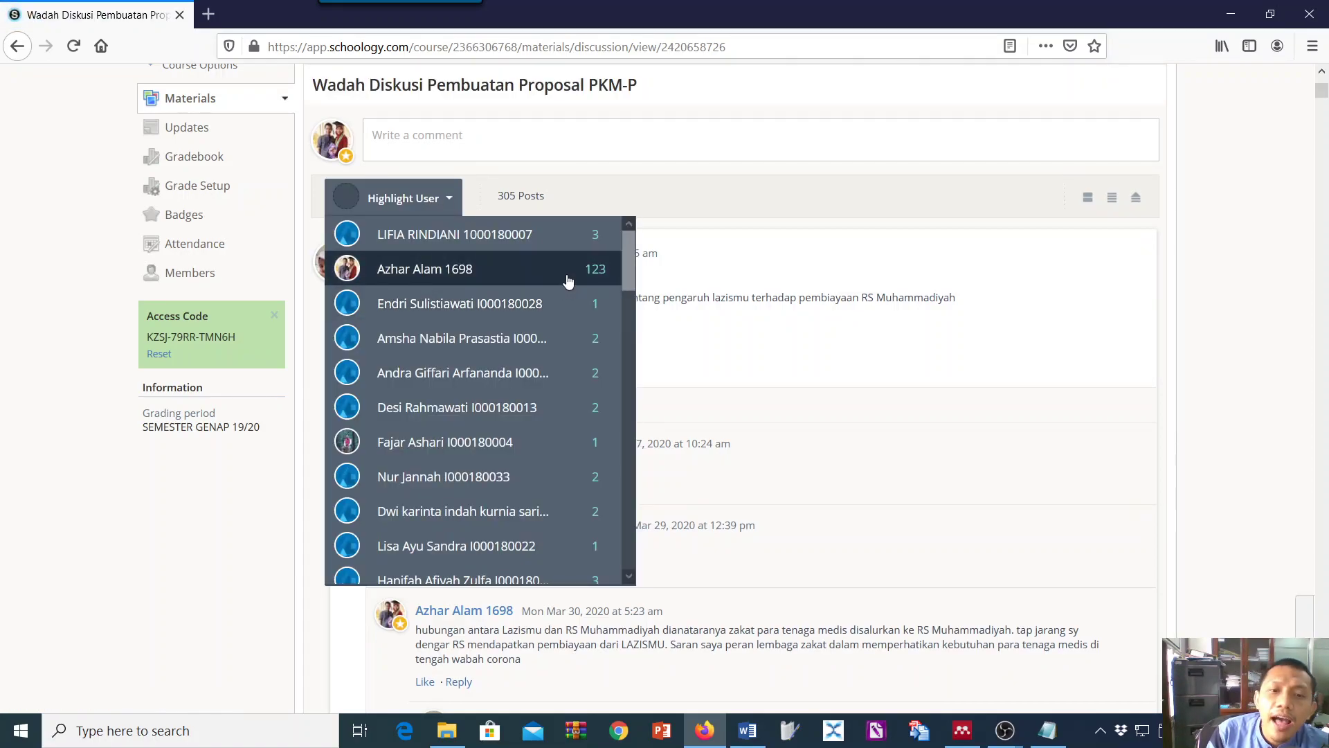
scroll(562, 298, down, 5)
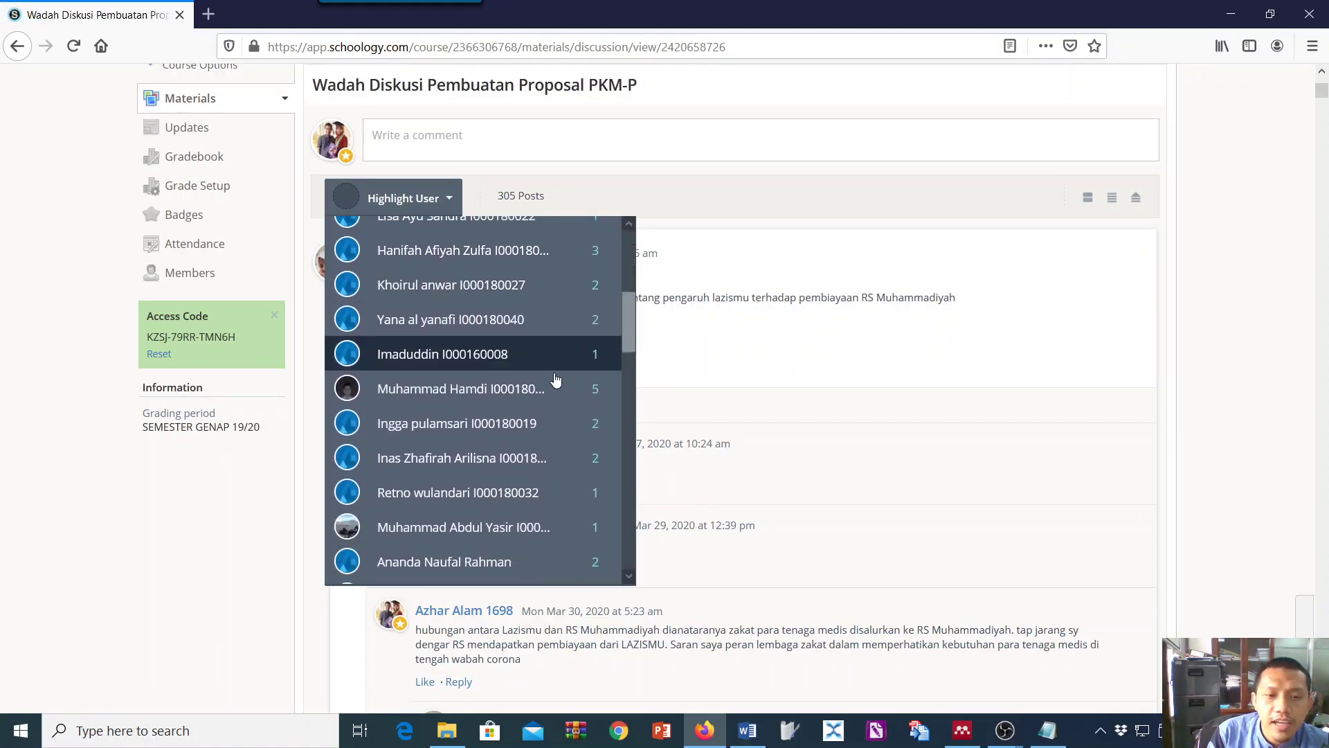
scroll(571, 378, up, 5)
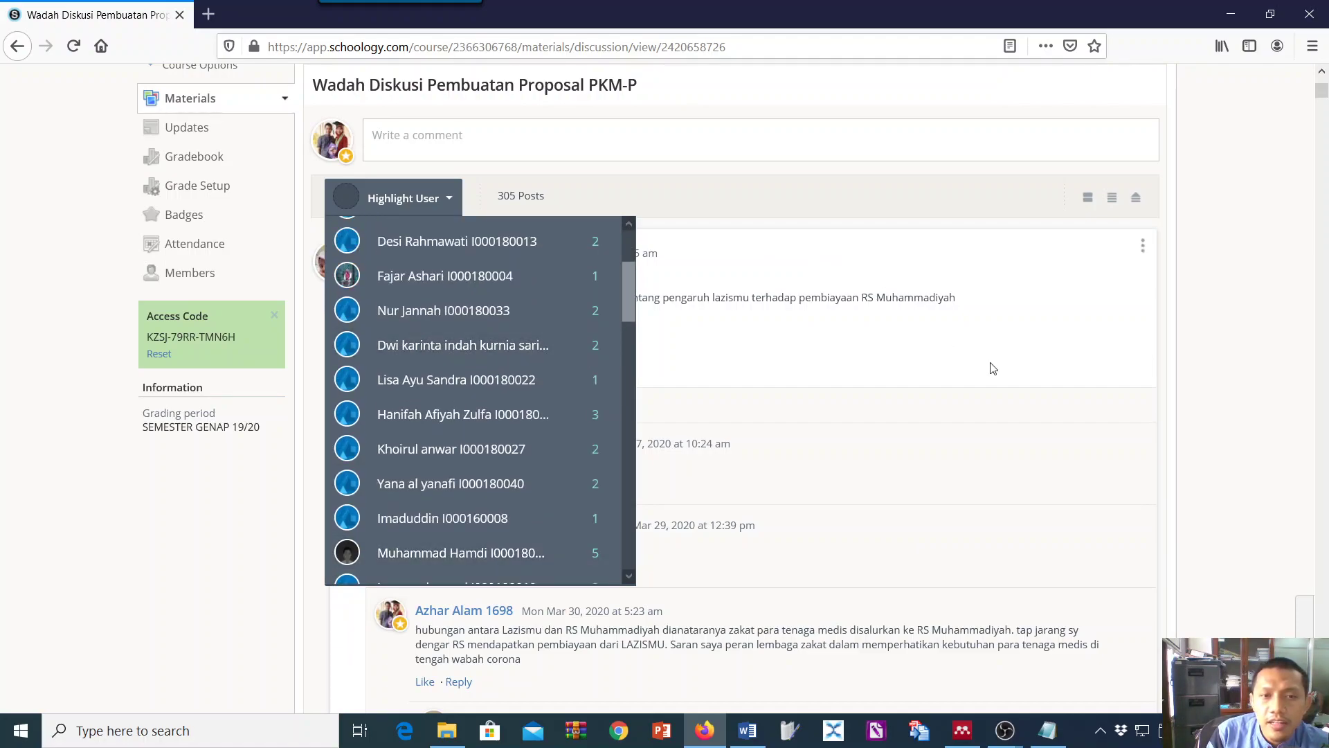
- Close the Highlight User list in the discussion Wadah Diskusi Pembuatan Proposal PKM-P
click(995, 369)
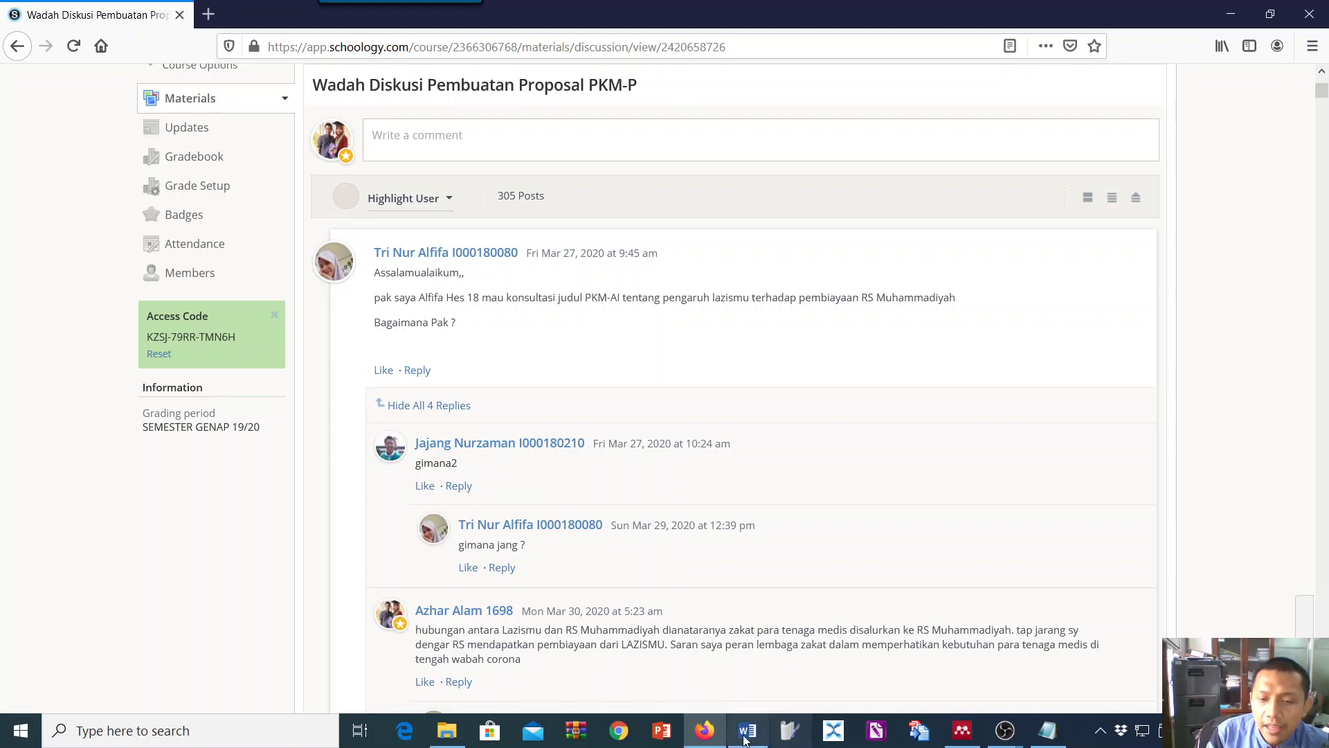
click(1038, 742)
click(831, 562)
scroll(440, 247, up, 1)
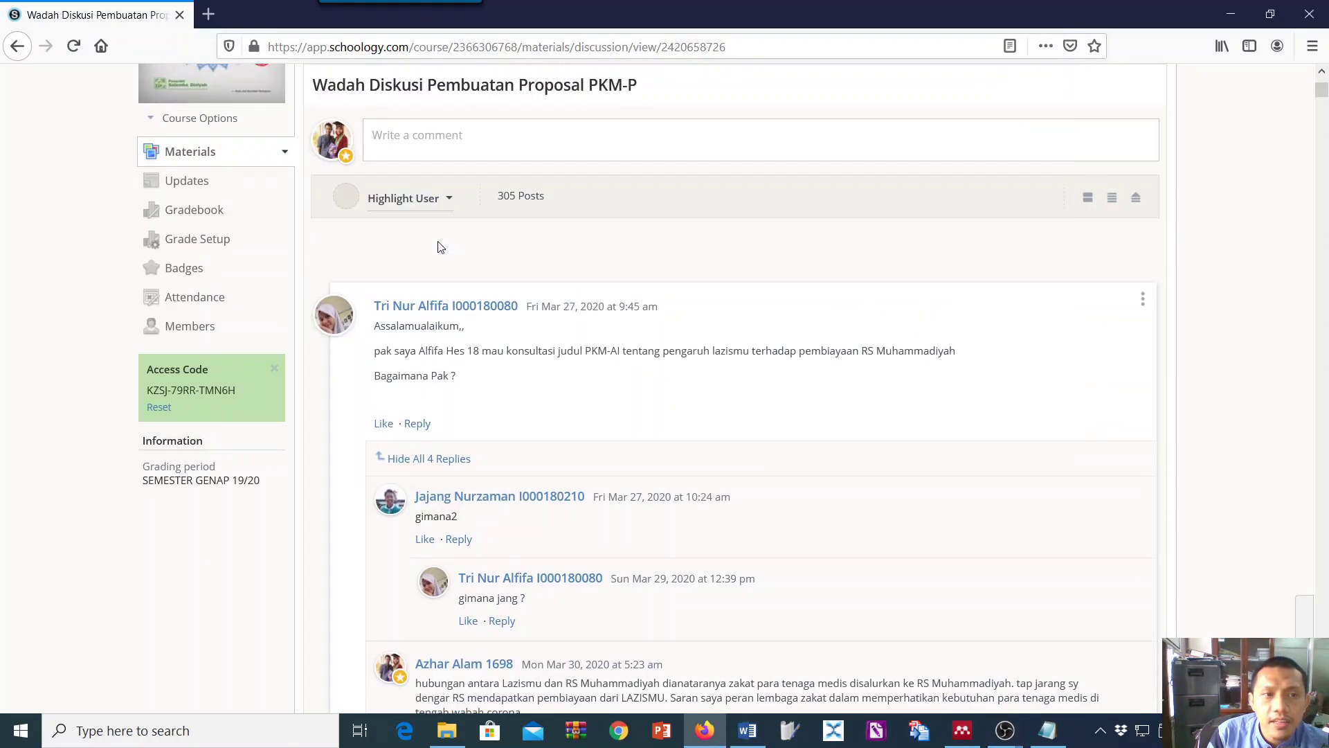
- Open the Kelas A course of FAI HES Metodologi Penelitian Ekonomi Syariah in a new tab and enter the folder Materi Kuliah Online Pertemuan ke-10
scroll(440, 248, up, 3)
click(311, 90)
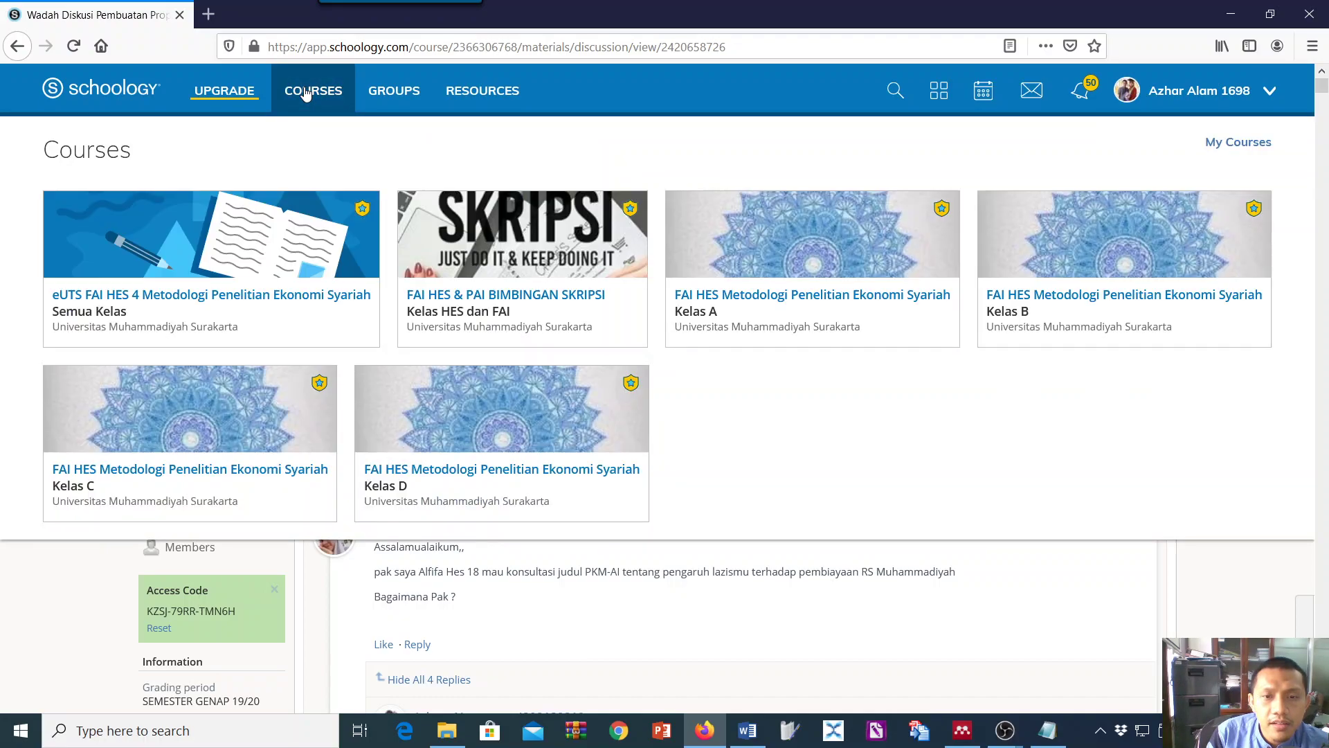
right_click(799, 336)
click(831, 344)
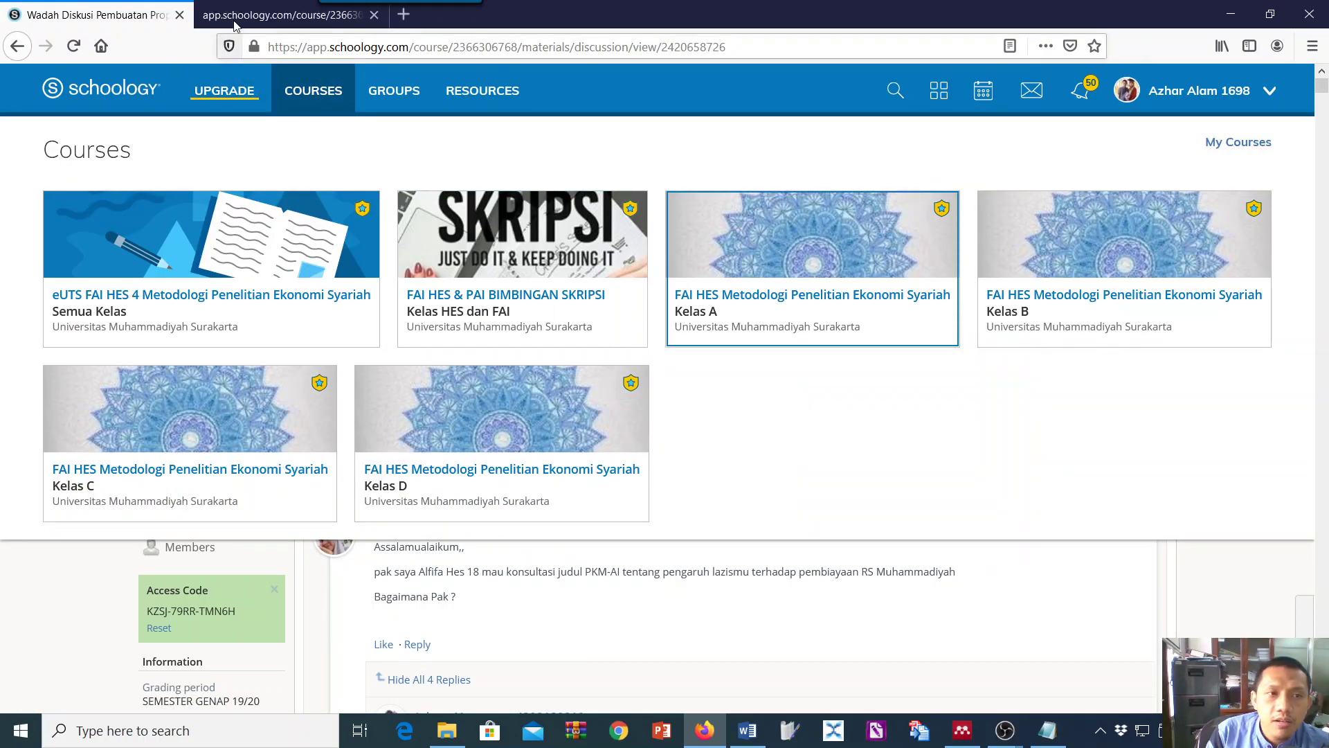
click(237, 14)
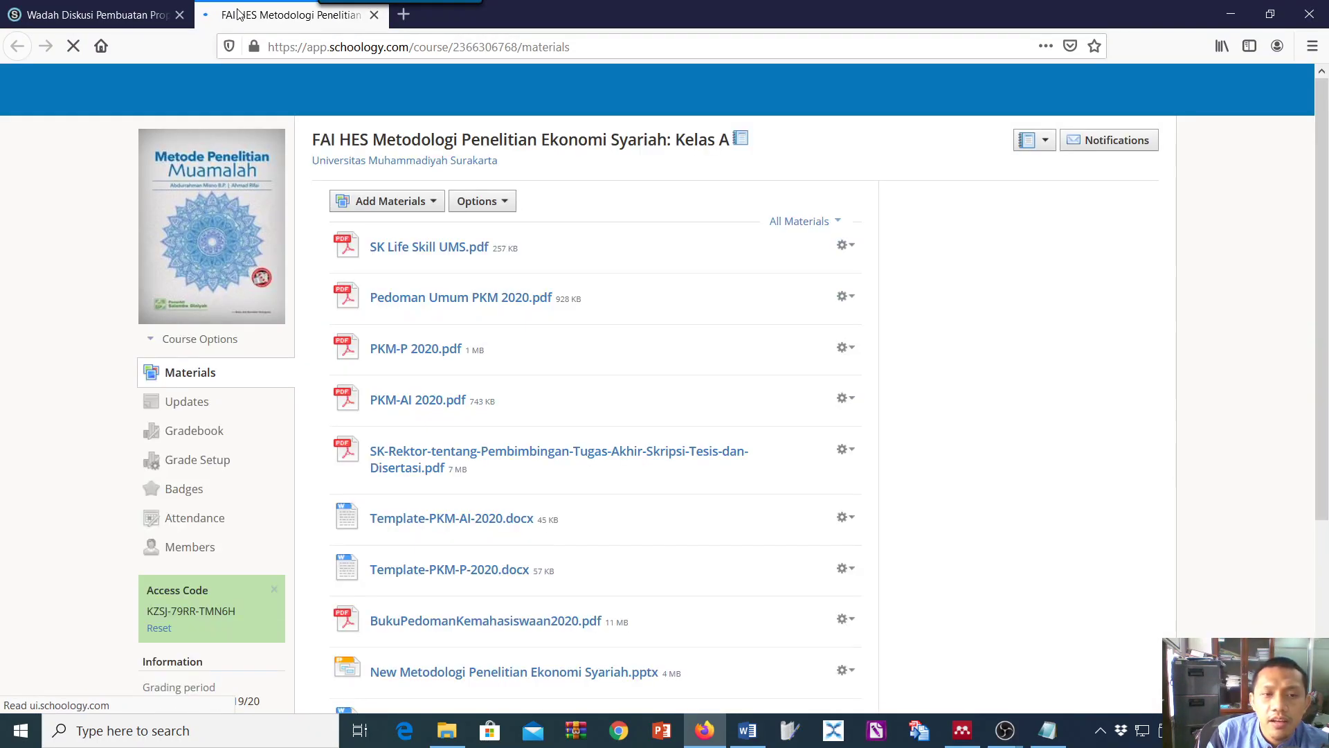
scroll(436, 246, down, 10)
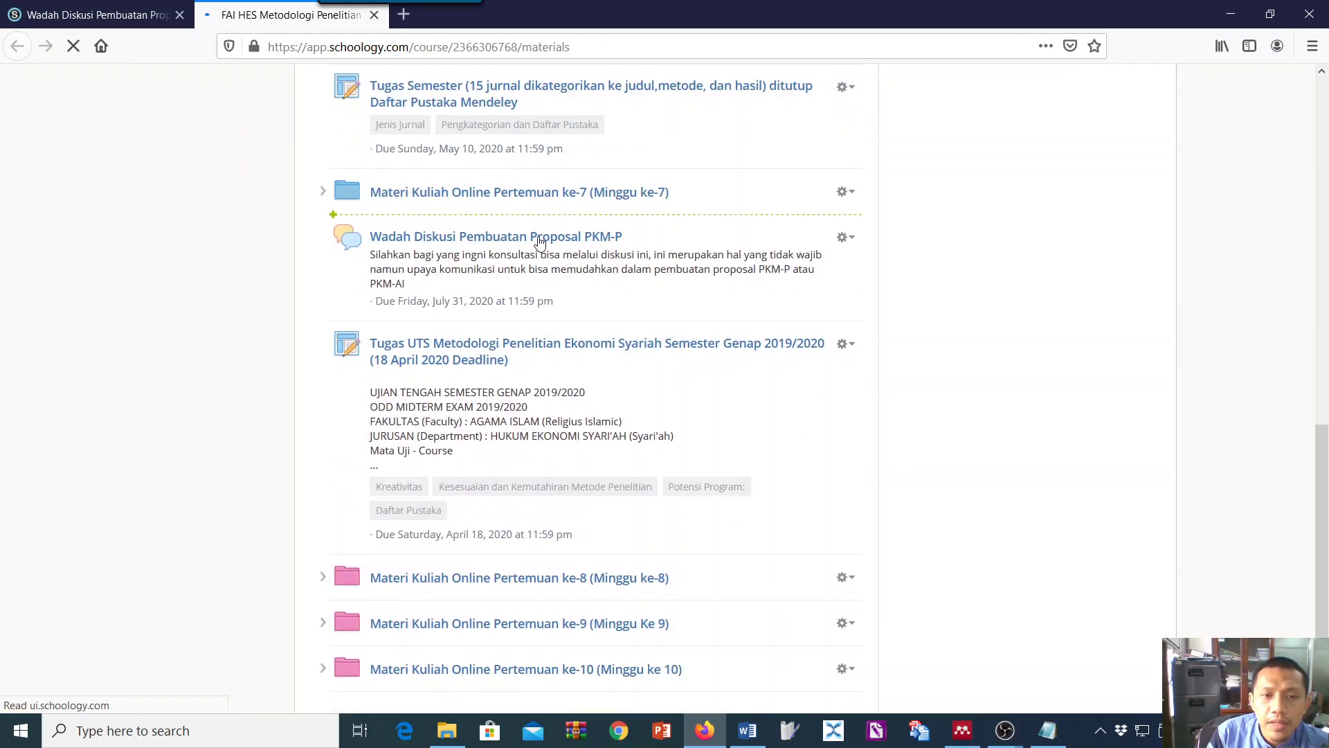
scroll(519, 408, down, 3)
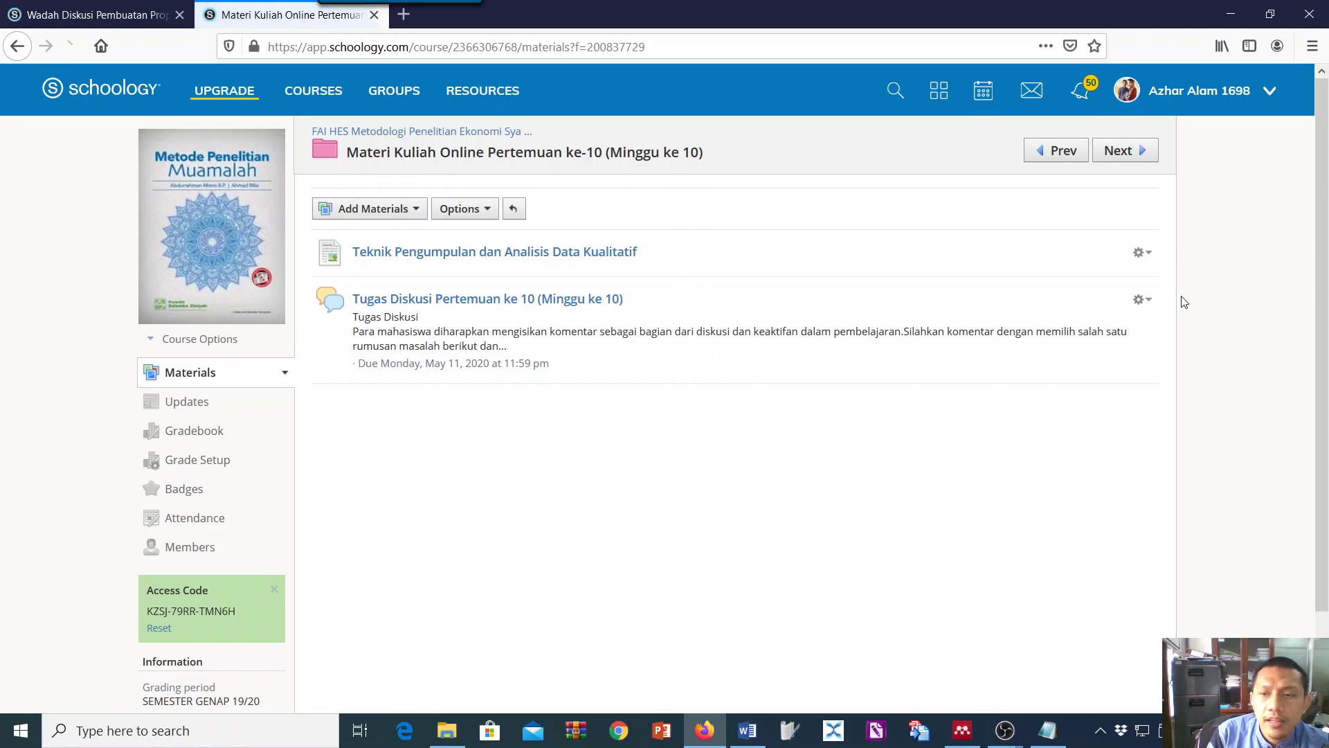
- Open the discussion Tugas Diskusi Pertemuan ke 10 (Minggu ke 10) for editing, review its settings, and disable grading
click(1142, 299)
click(1103, 324)
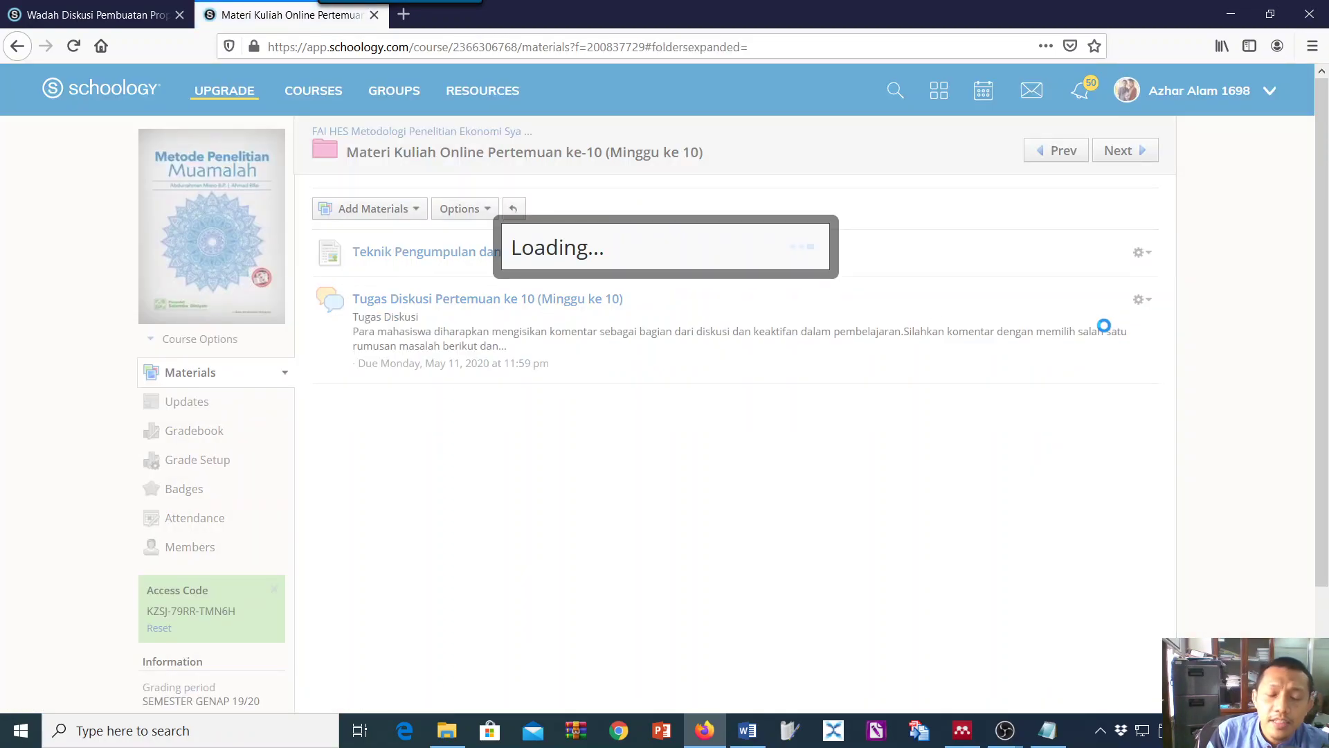
scroll(866, 377, down, 3)
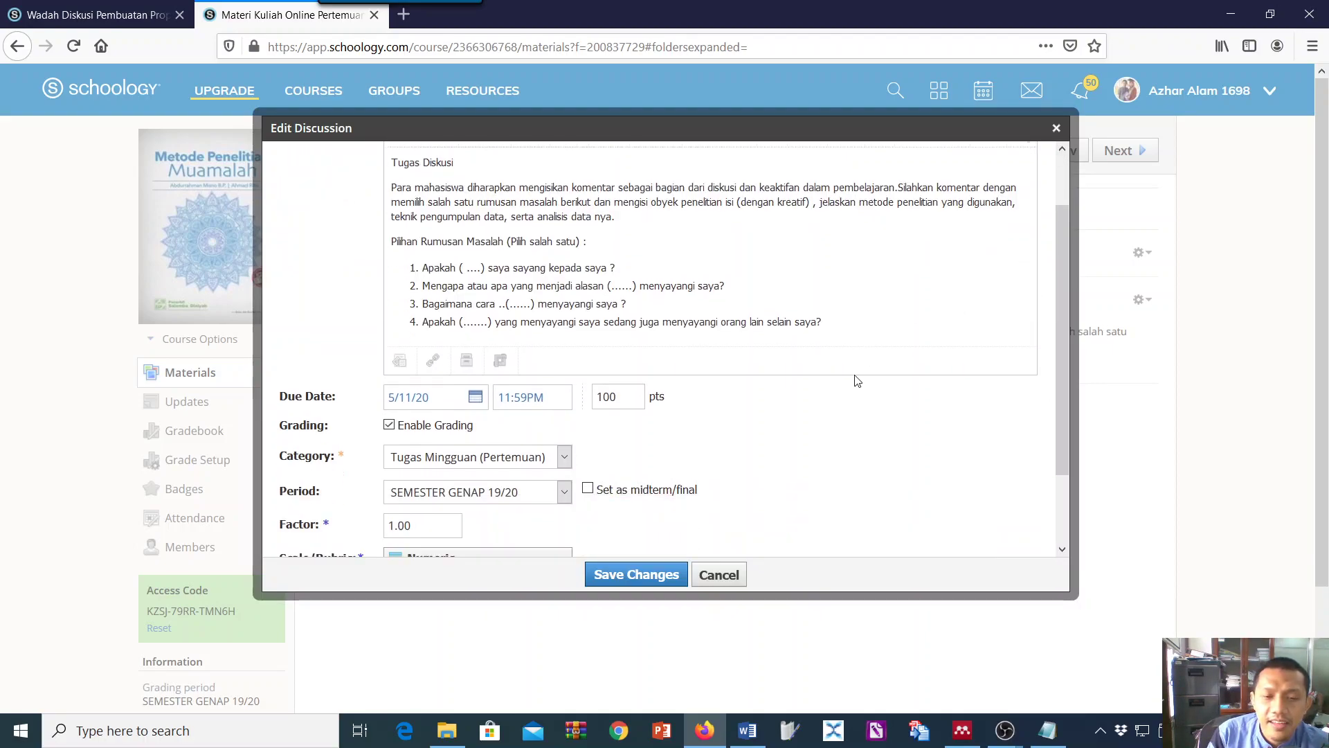
scroll(866, 377, down, 4)
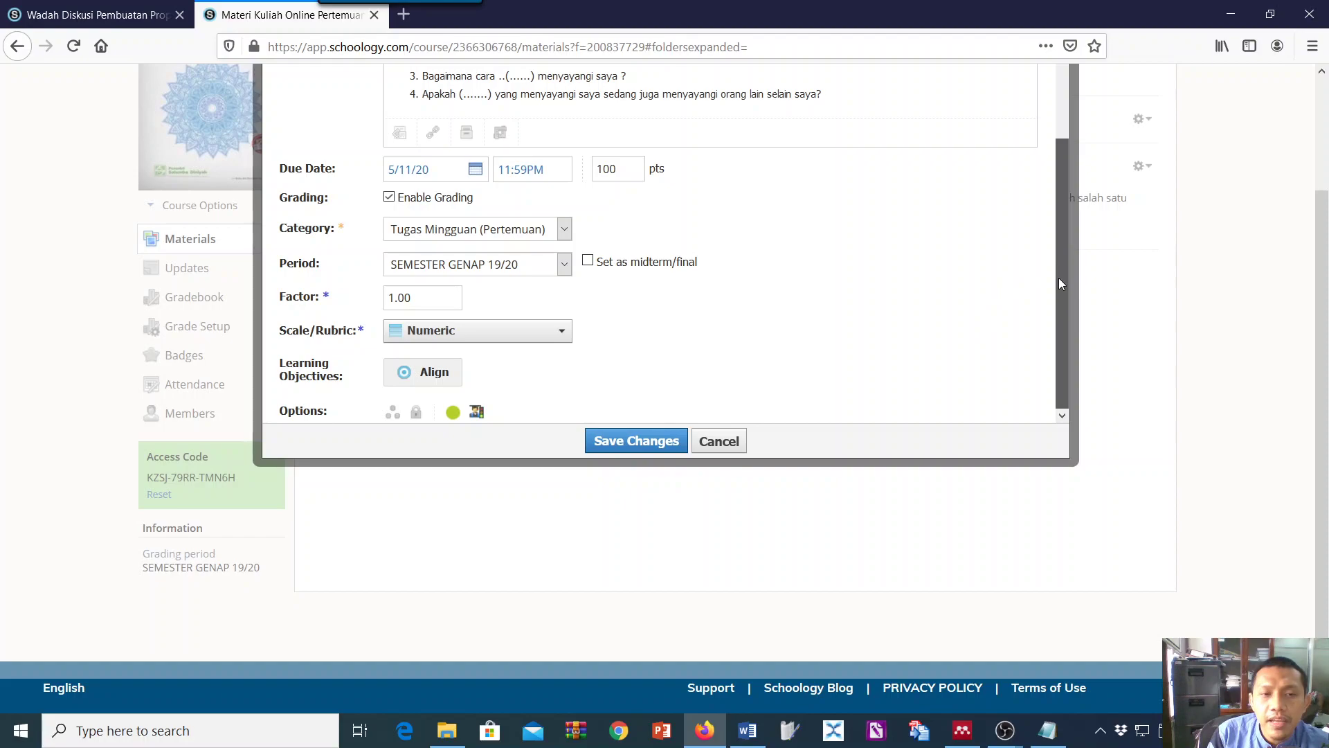
scroll(761, 343, up, 3)
scroll(765, 343, down, 3)
scroll(830, 342, up, 3)
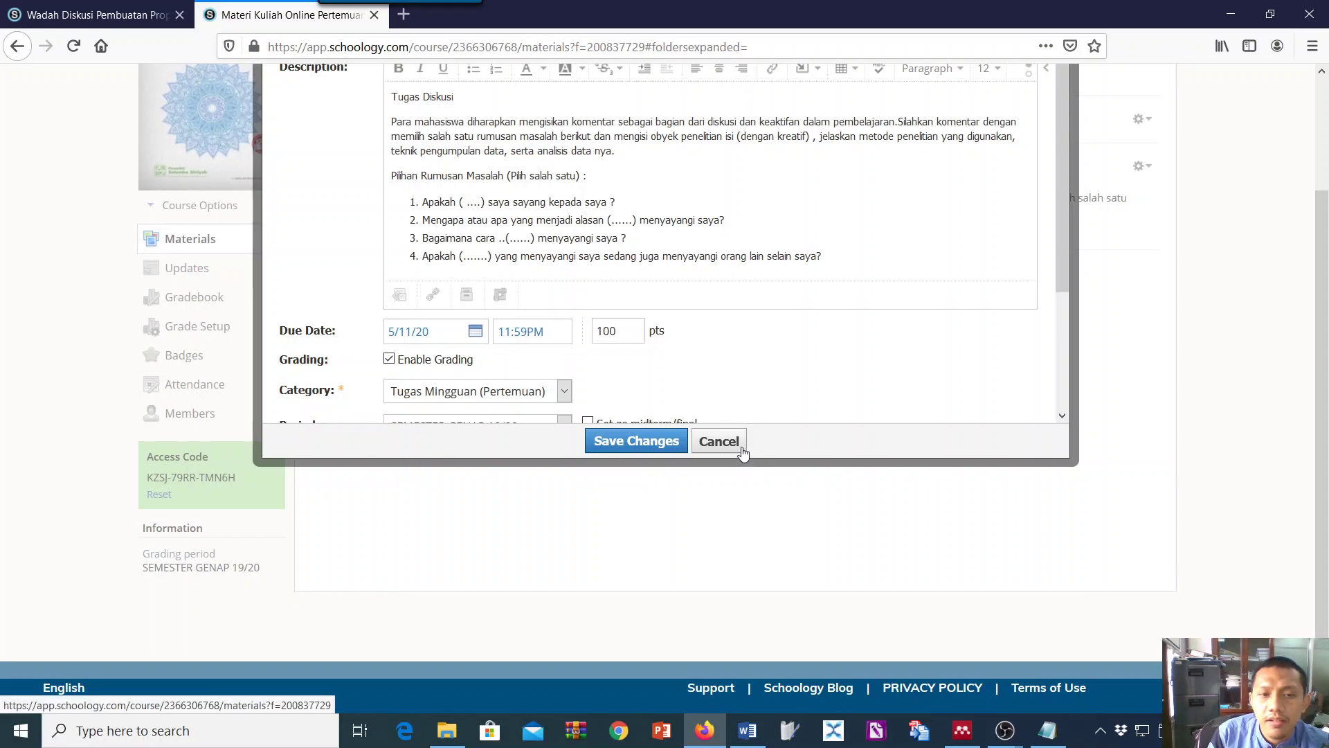
scroll(825, 416, down, 3)
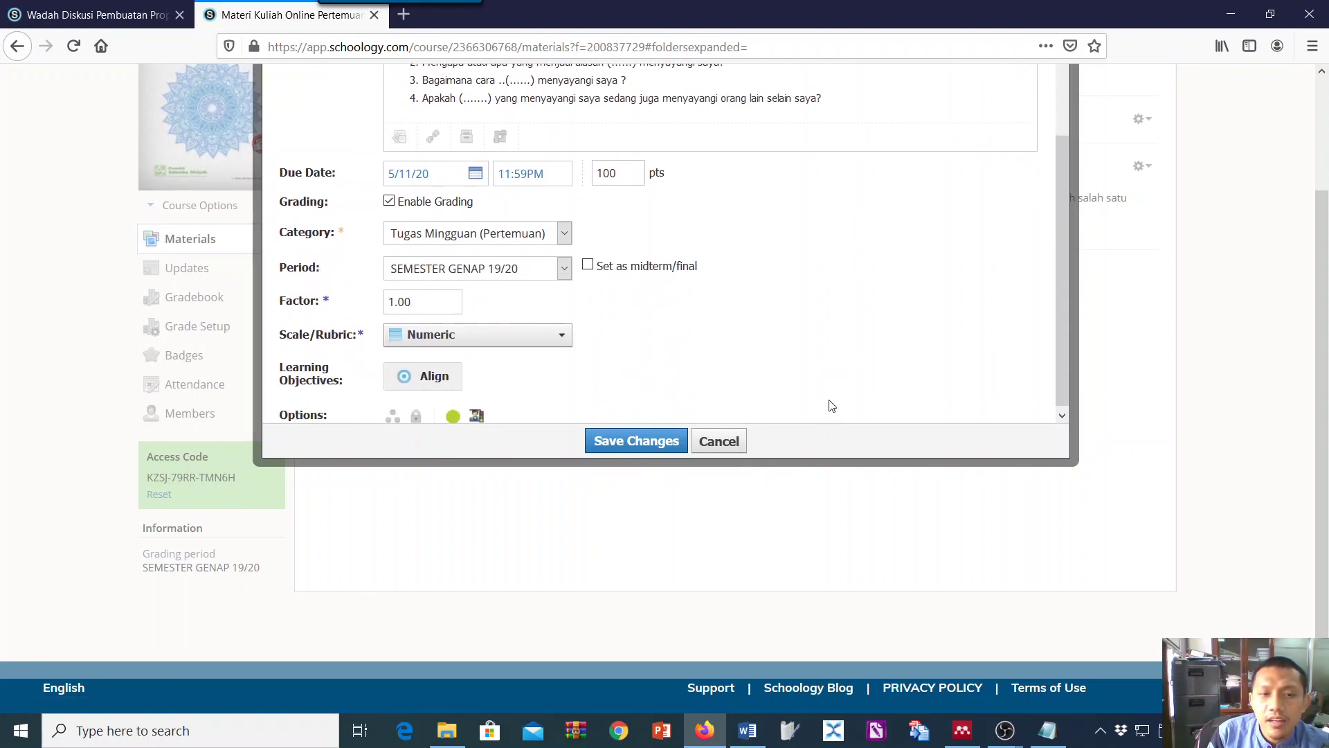
click(388, 199)
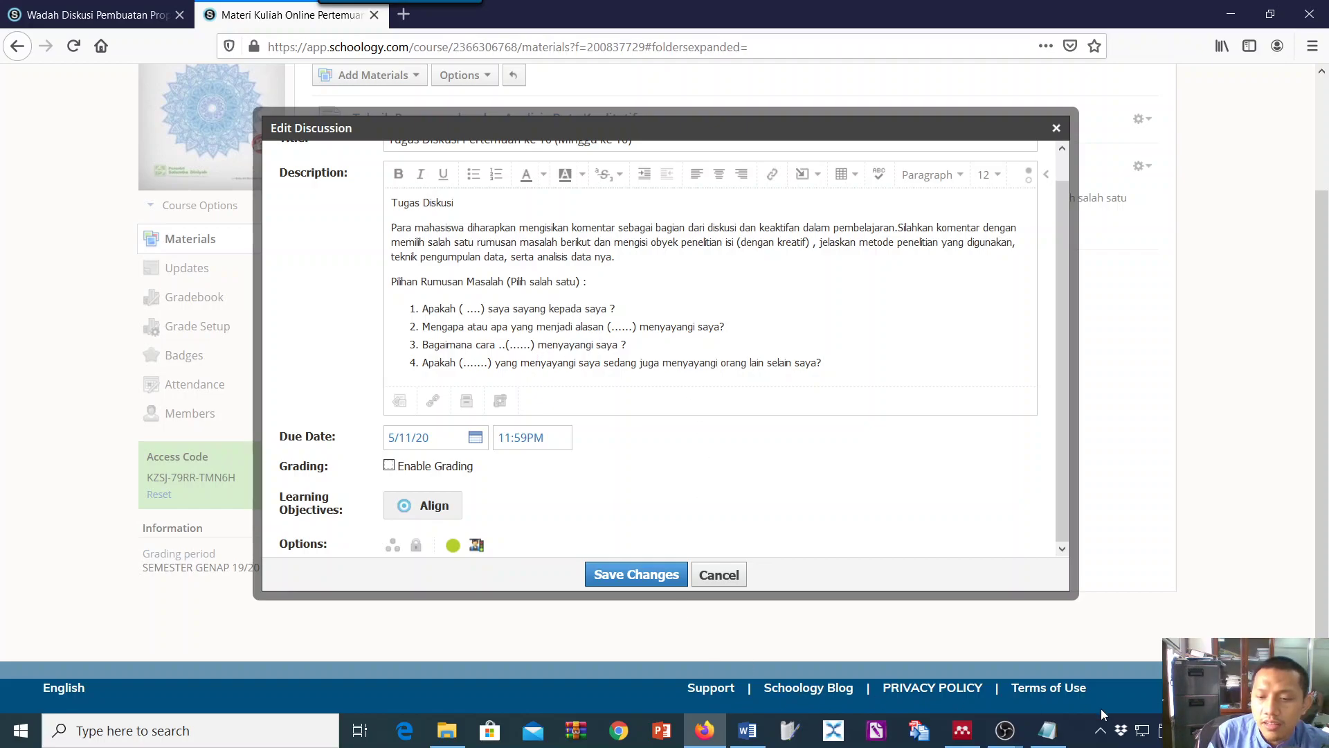
- Highlight the Shared discussion explanation in the Notepad tutorial notes, return to the discussion in Firefox, and save its changes
click(1047, 730)
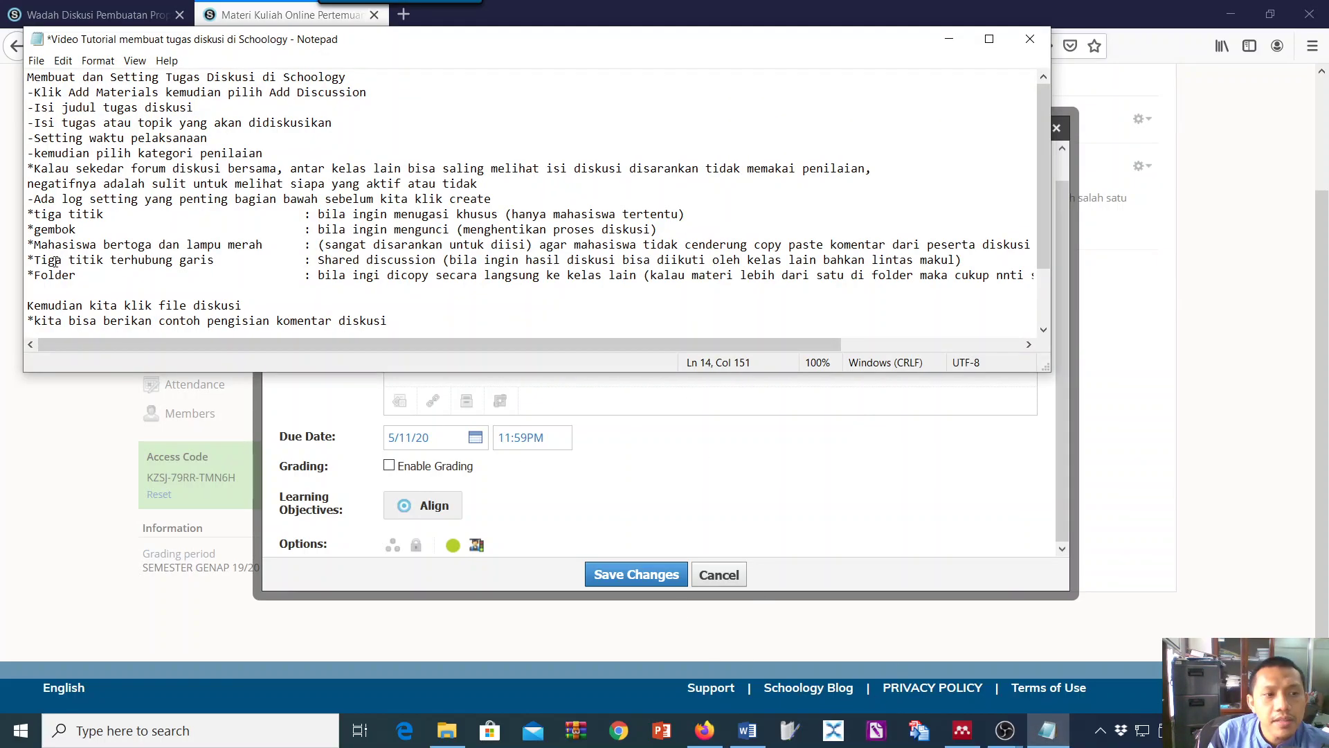
drag(37, 261, 204, 259)
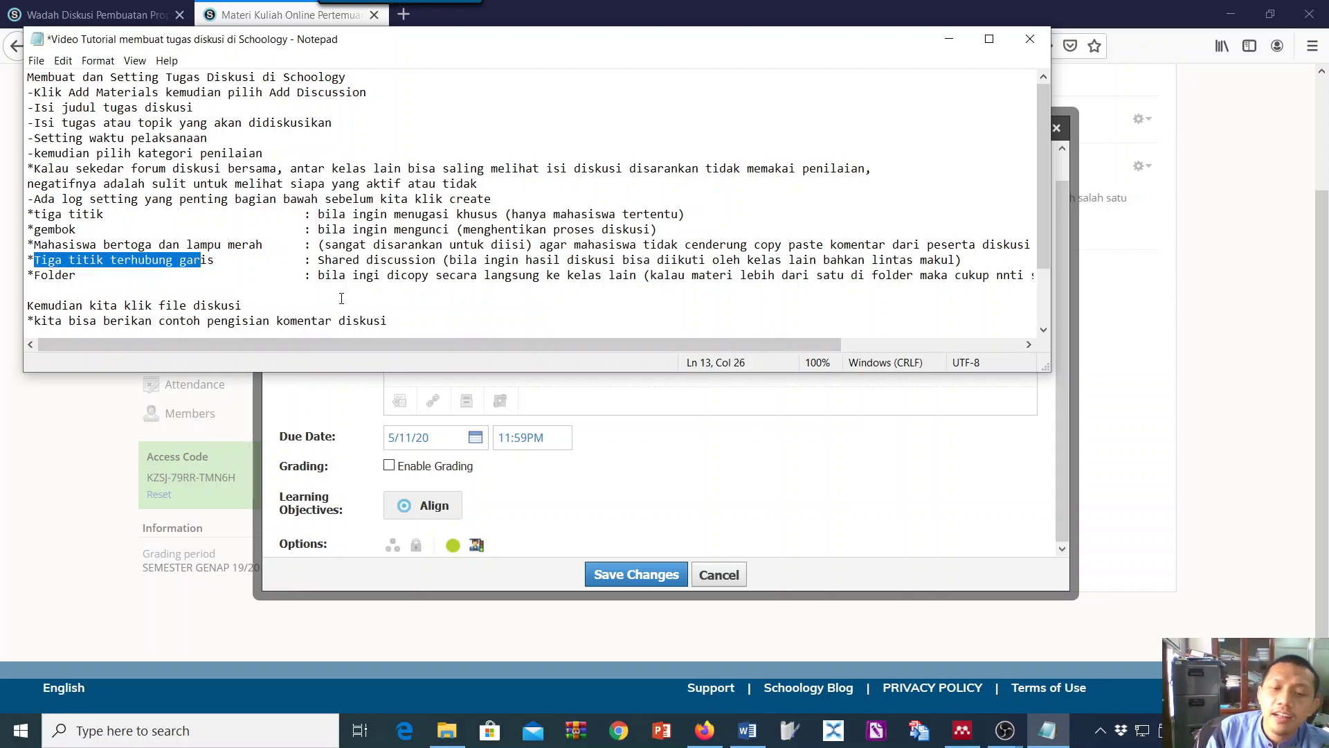
click(324, 265)
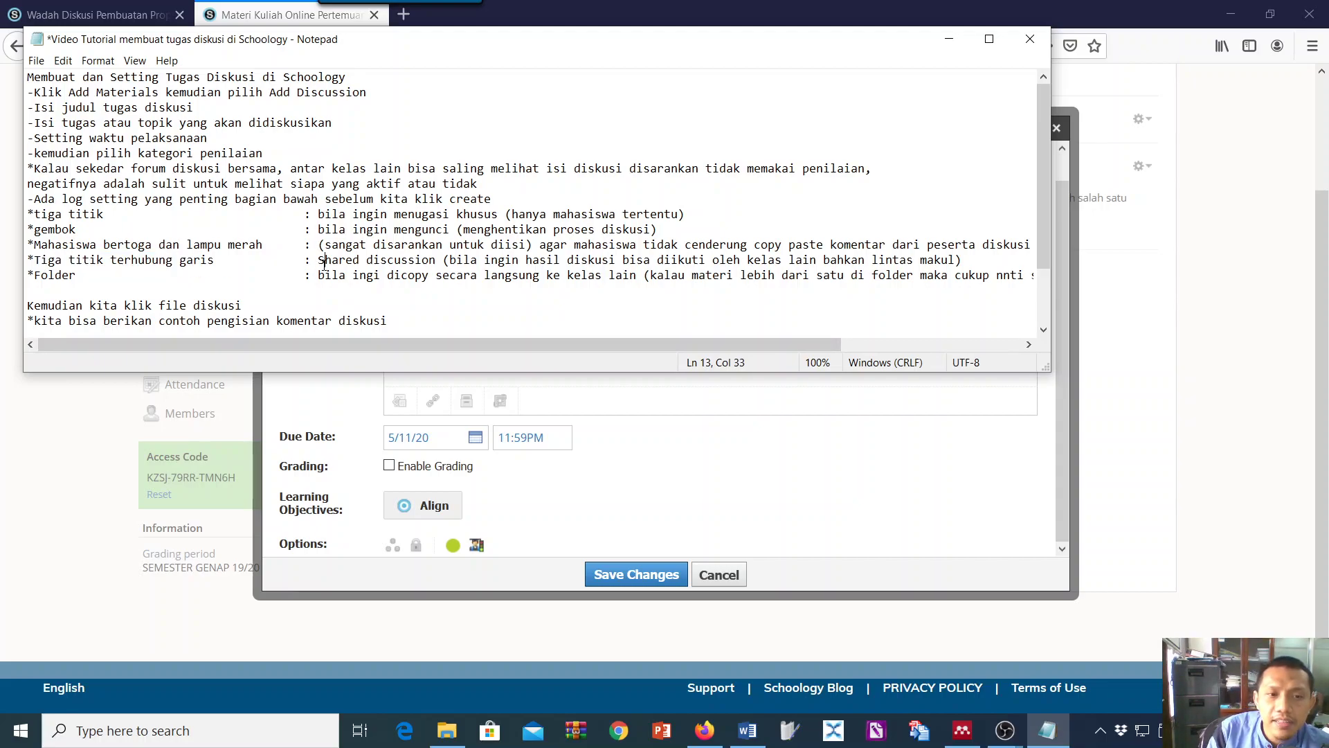
drag(322, 266, 698, 276)
drag(321, 264, 963, 264)
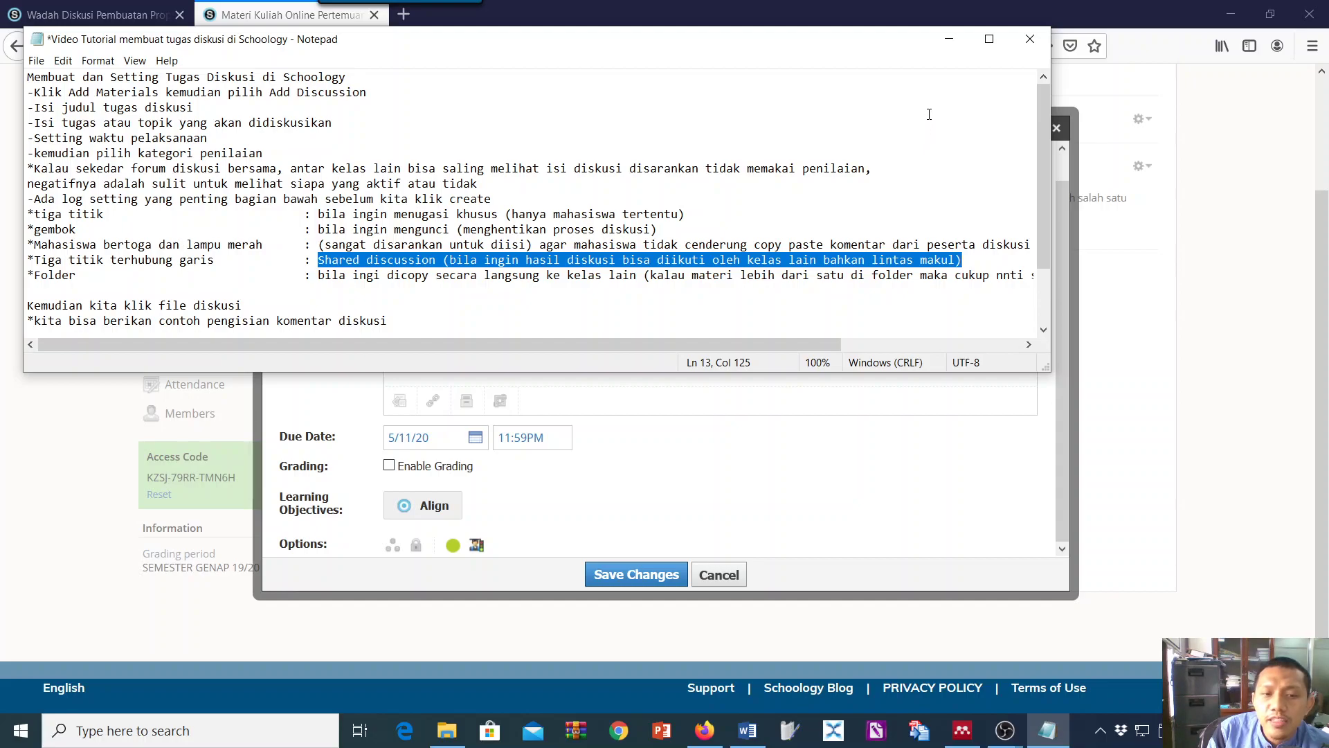
click(947, 43)
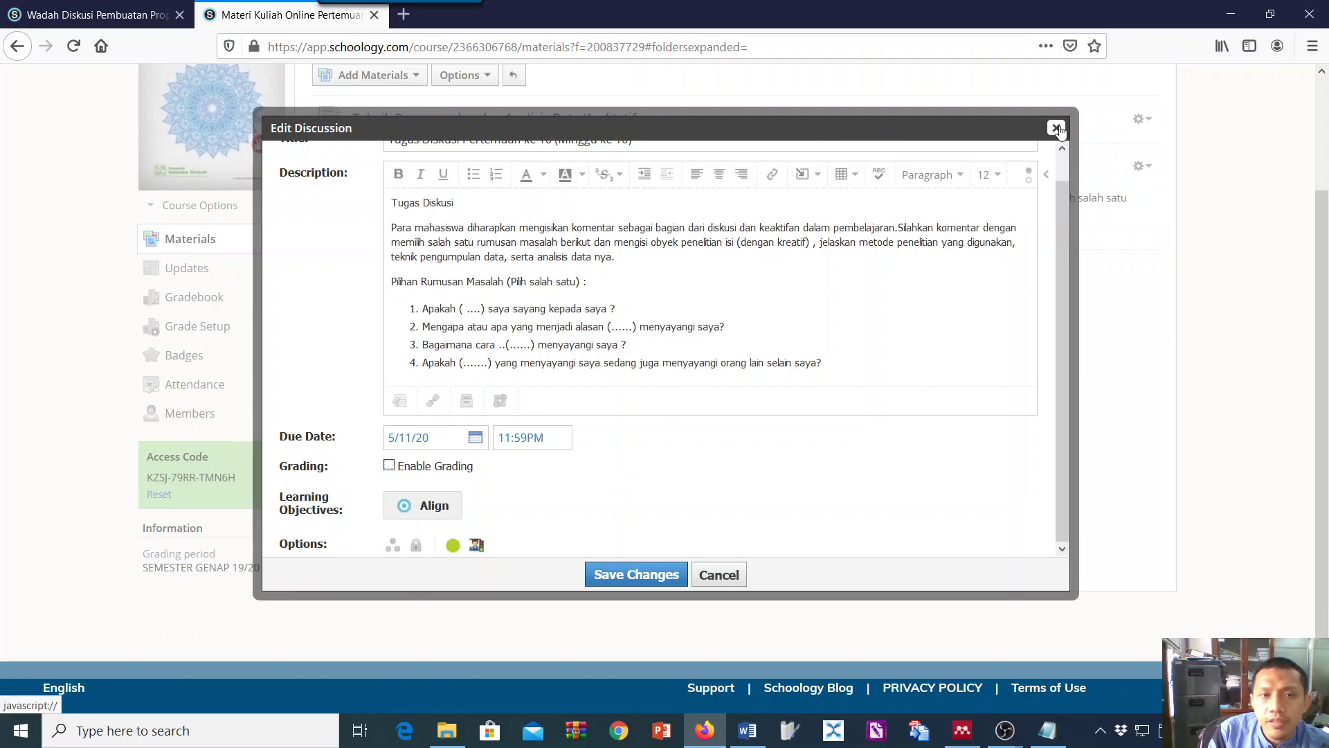
click(637, 574)
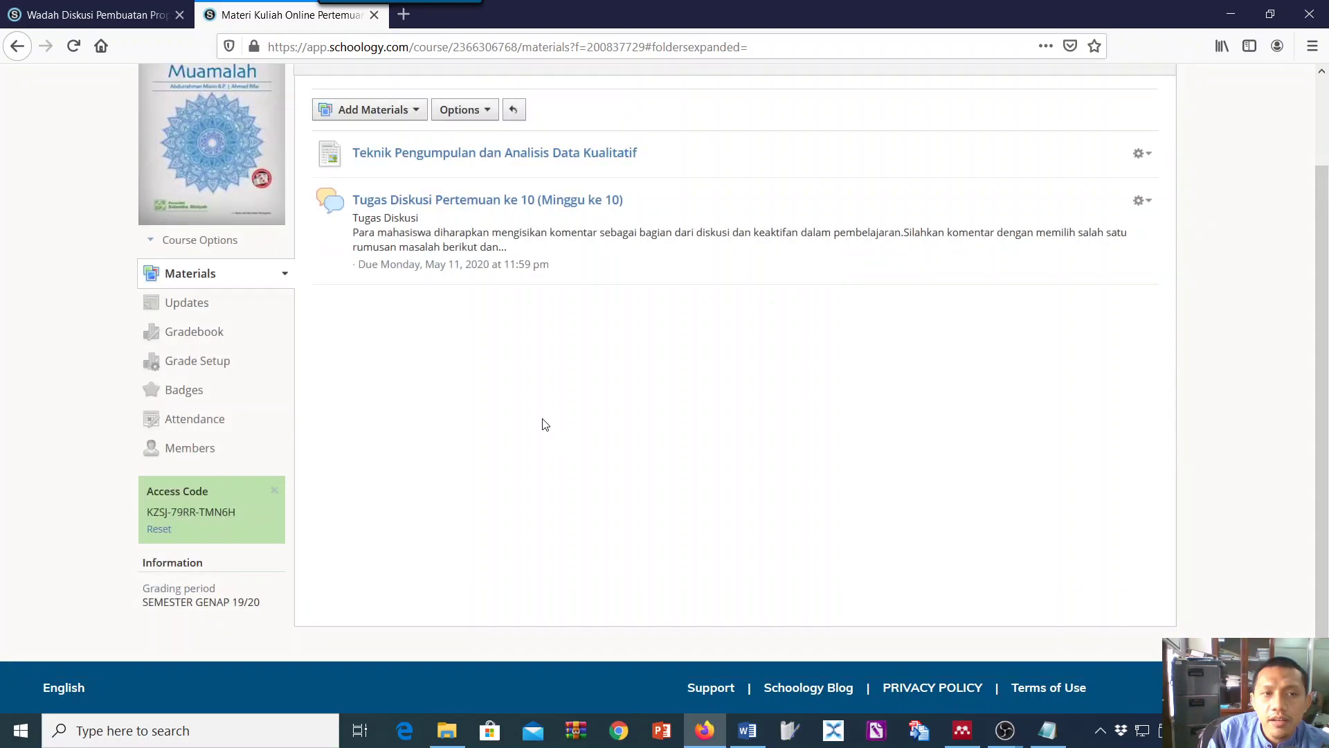
- Open a blank discussion form in the week 10 folder, examine its grading and sharing options, and close it without creating anything
click(416, 109)
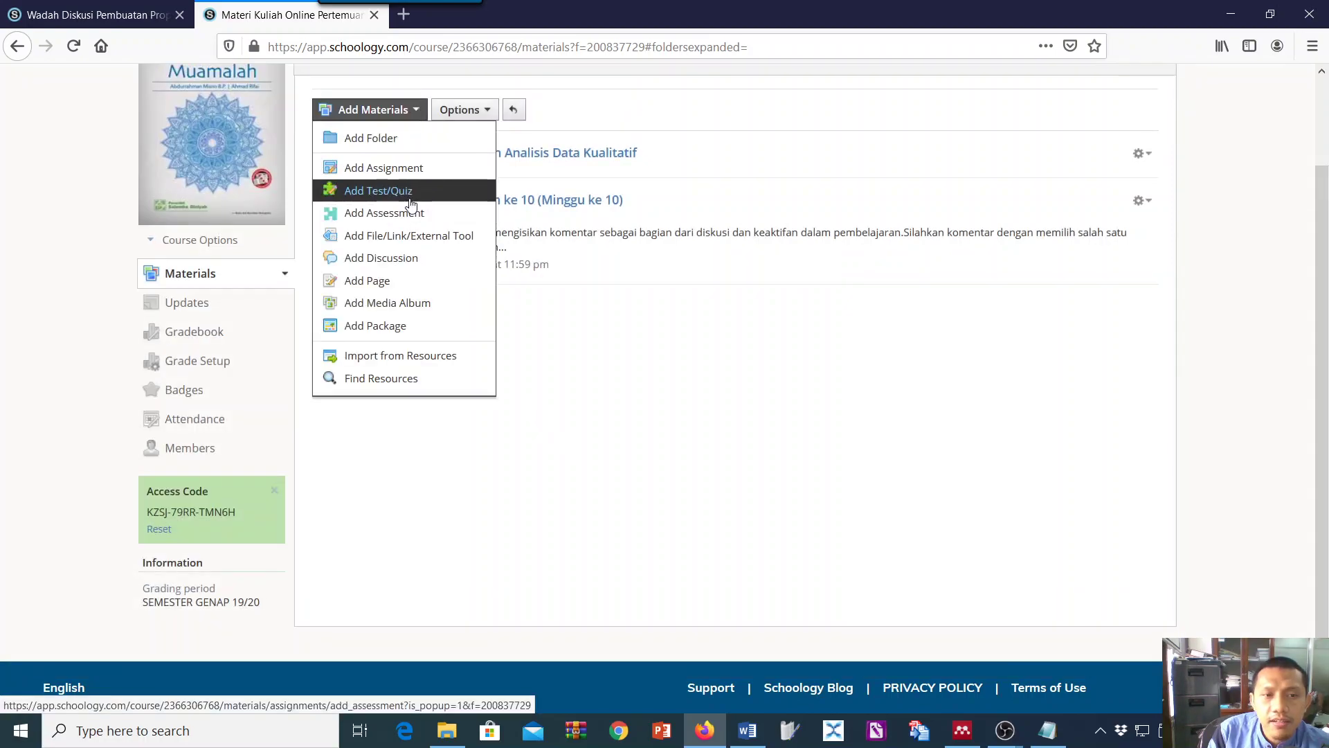
click(413, 267)
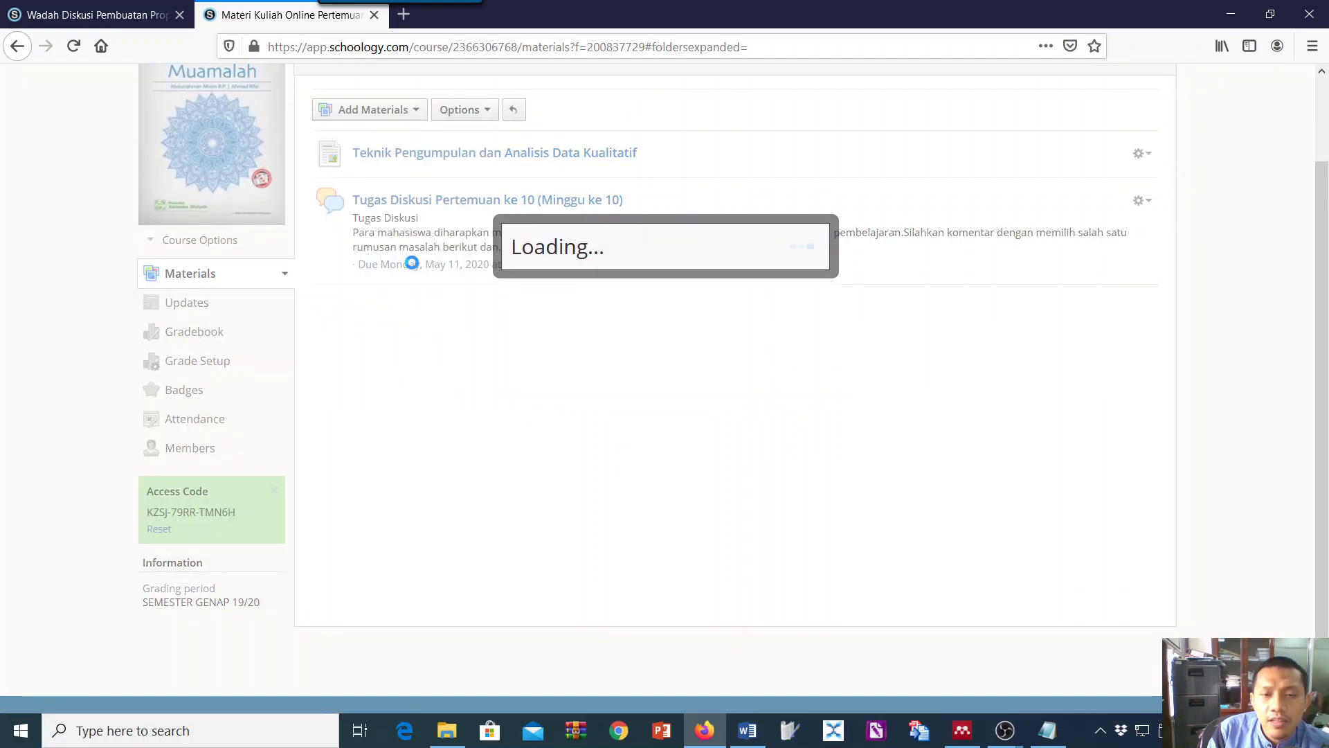
scroll(529, 302, down, 3)
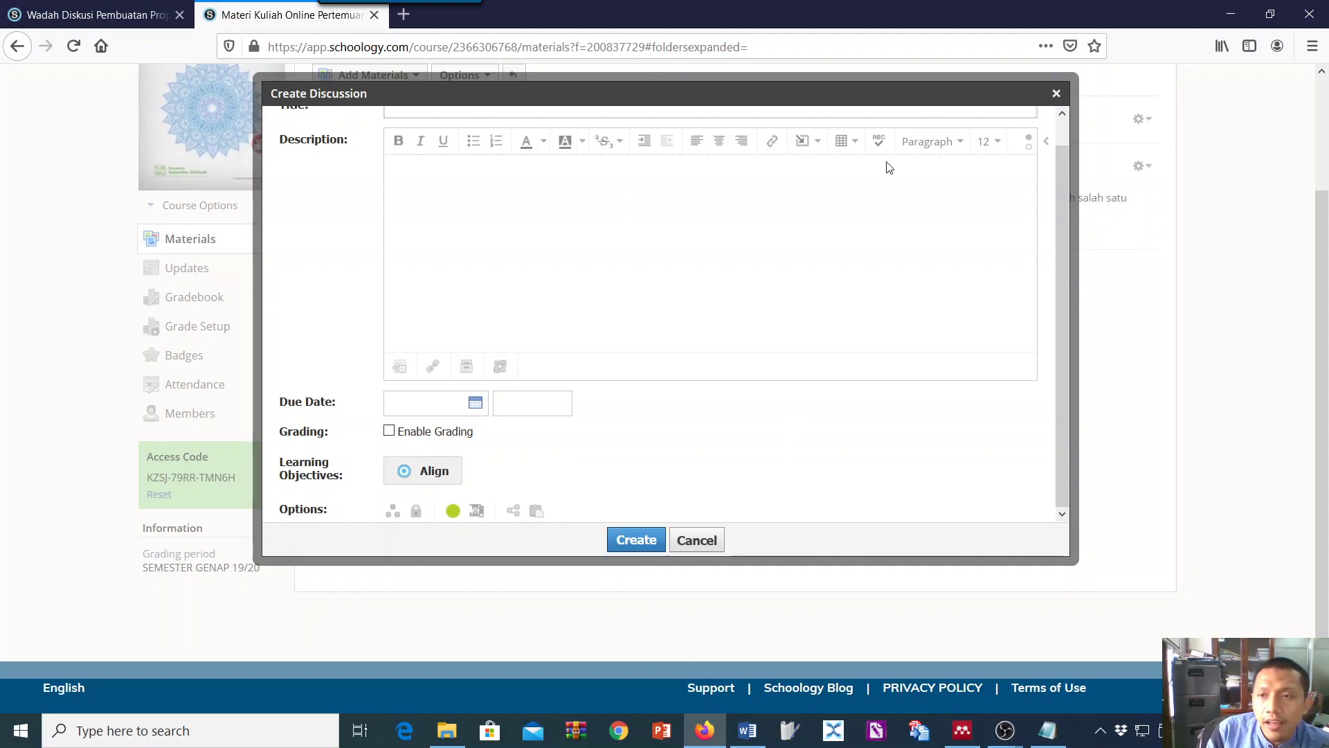
click(1057, 94)
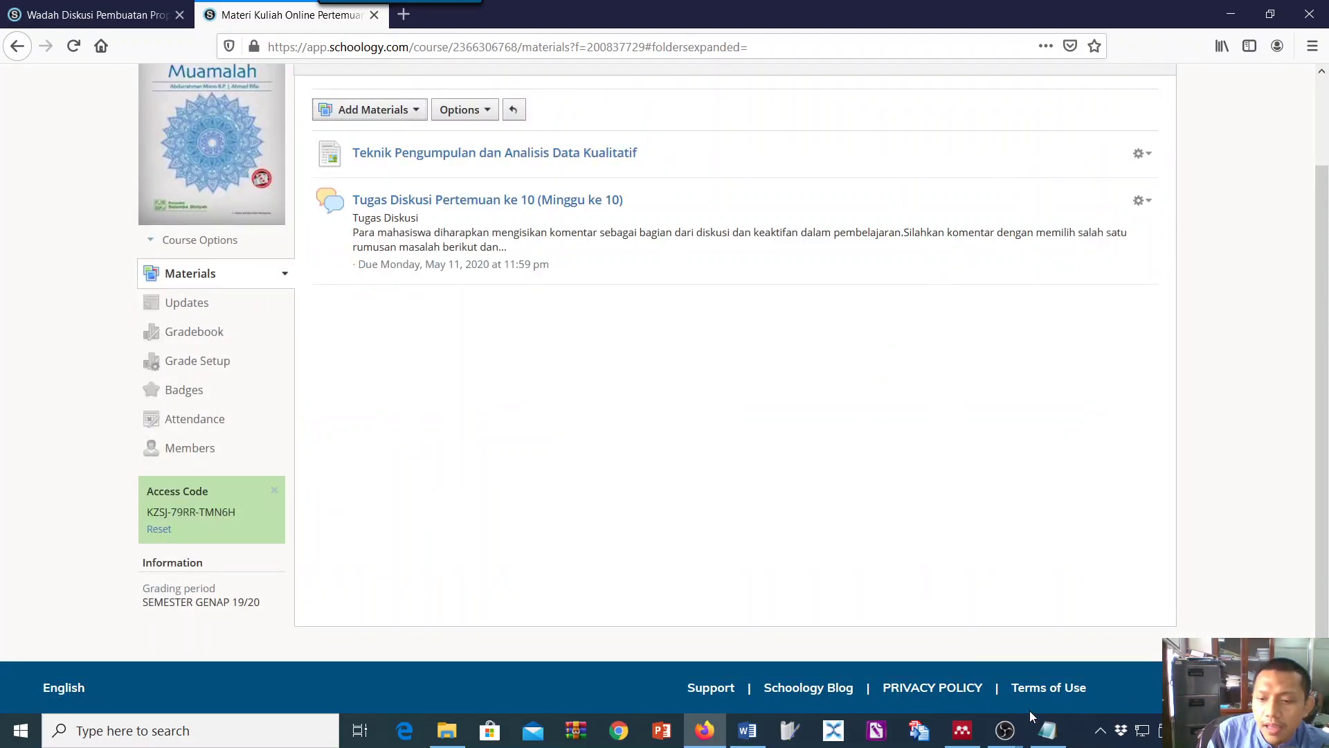
- Switch to the Notepad tutorial notes and read the closing lines below the list of discussion options
click(1048, 730)
scroll(193, 306, down, 2)
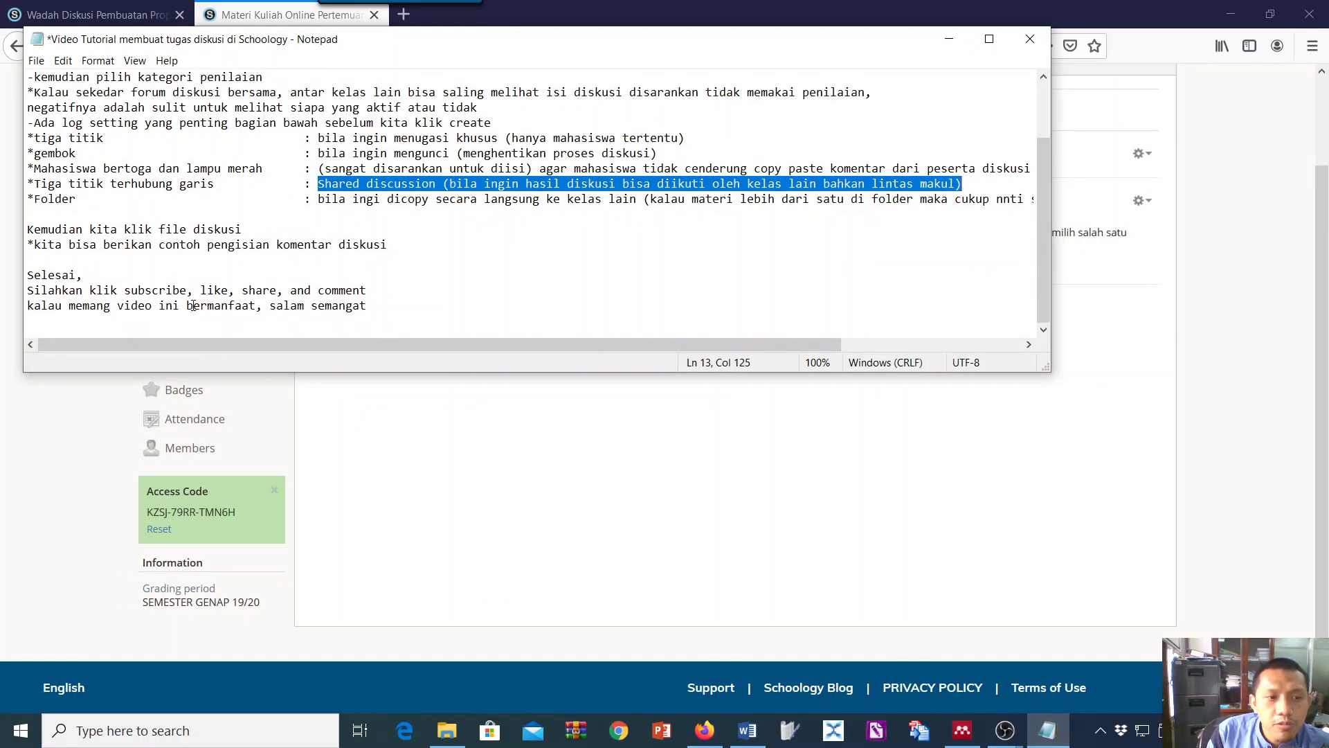